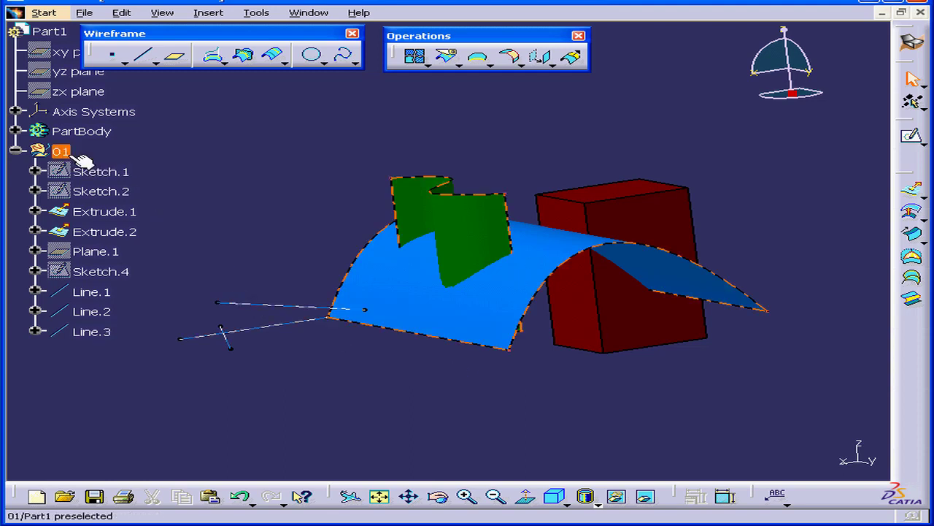
Expand PartBody in the tree to reveal Pad.1 and its Sketch.3
click(15, 131)
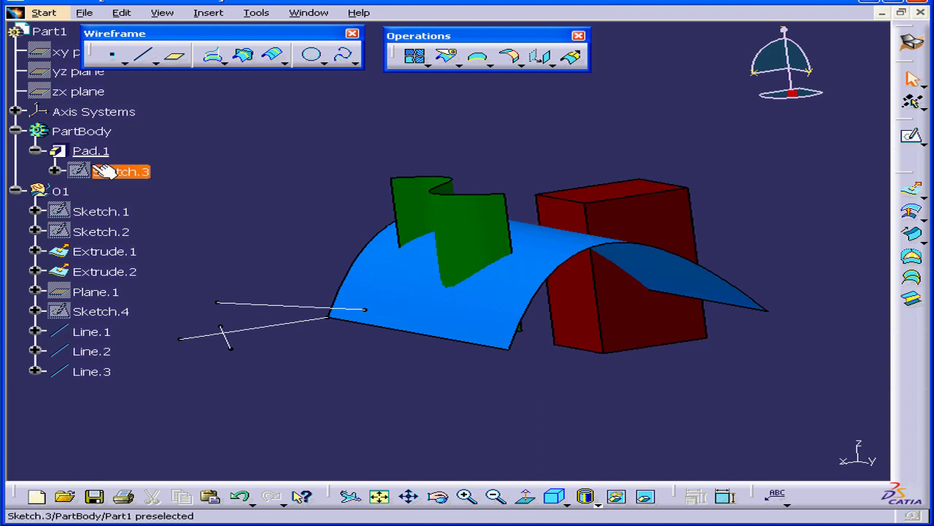
Define the 01 geometrical set as the in-work object and select it
right_click(49, 191)
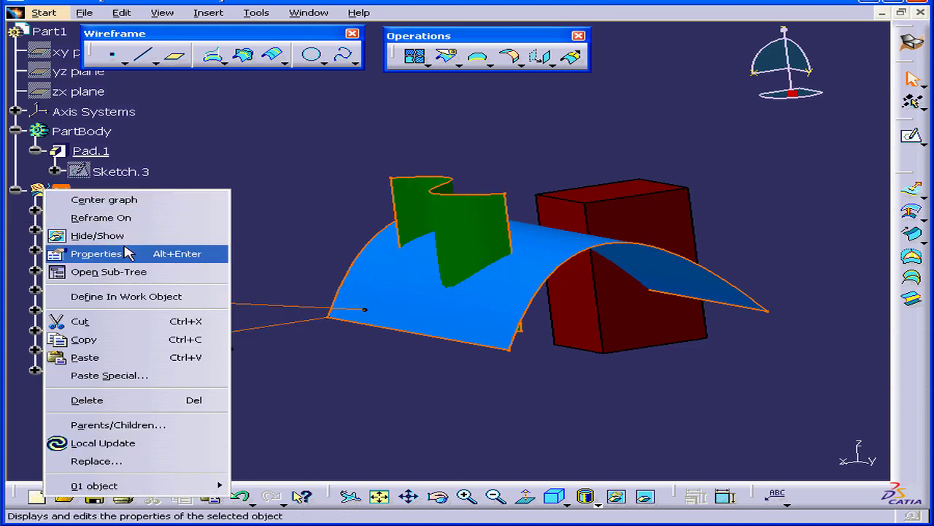
click(148, 296)
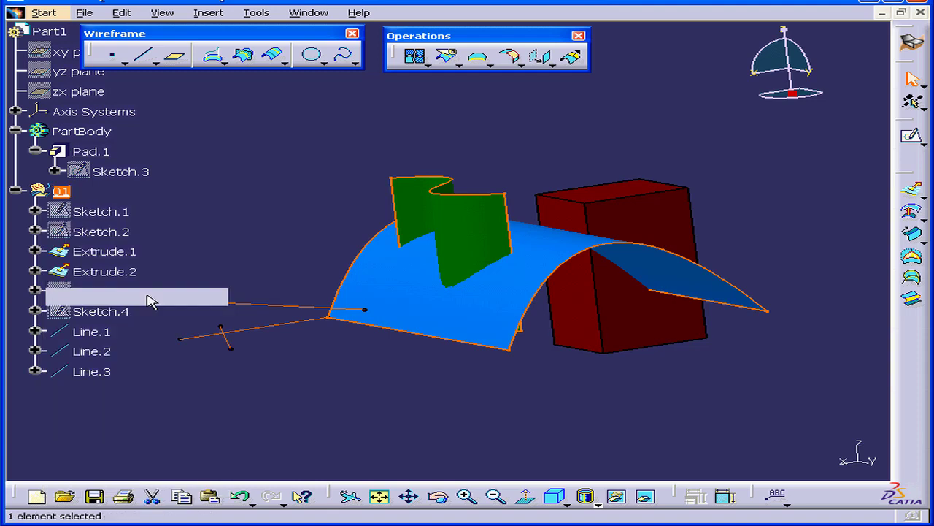
click(61, 194)
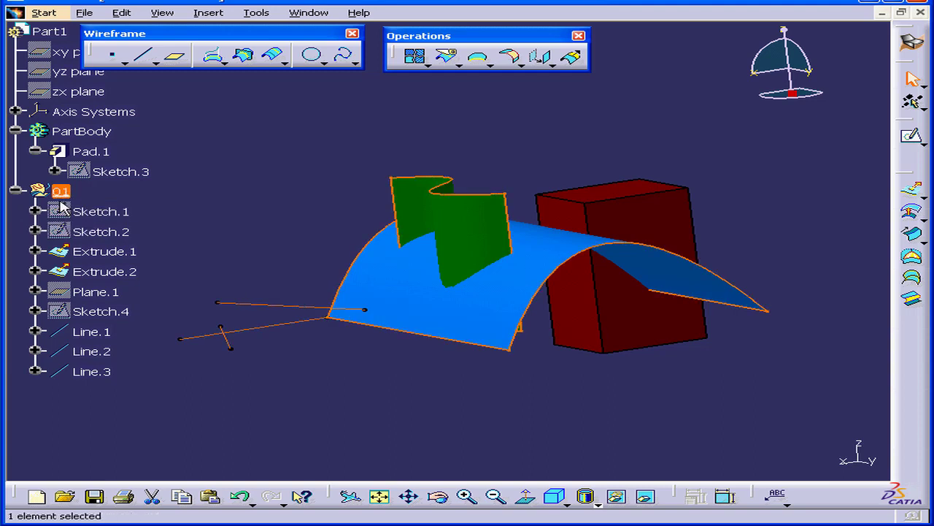
Start an Intersection using the nine 01 elements as first element and review their list
click(245, 57)
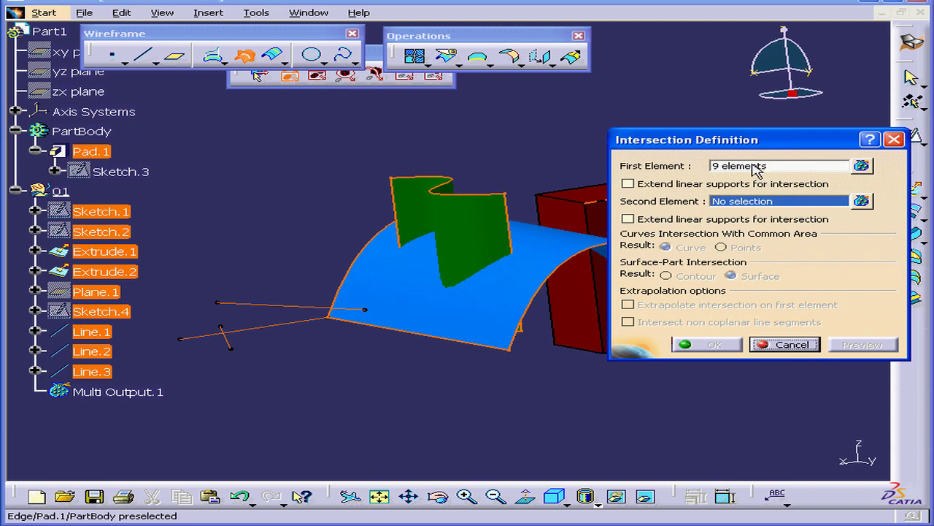
click(861, 166)
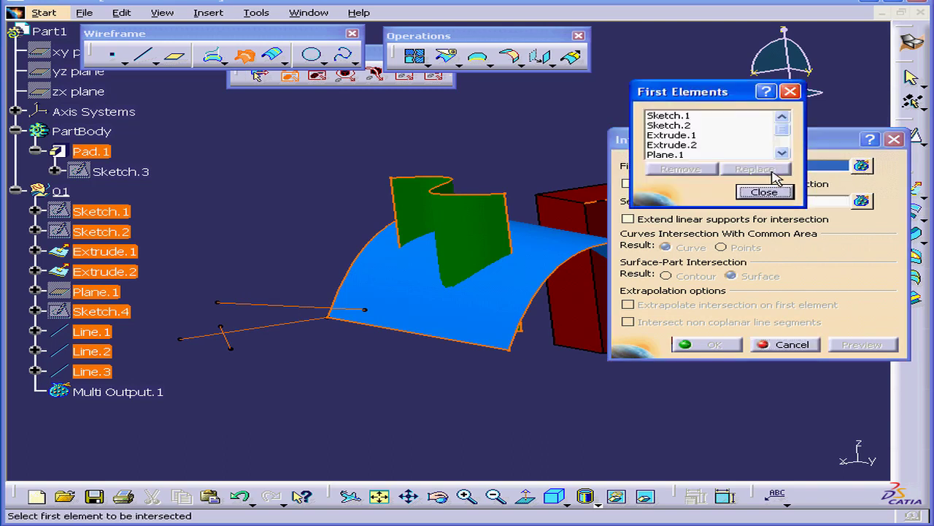
click(781, 145)
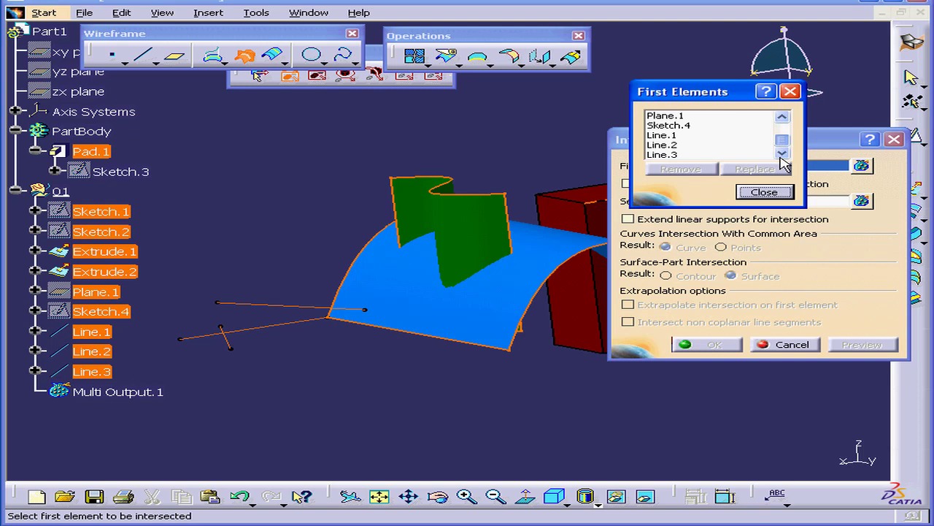
click(783, 124)
click(791, 91)
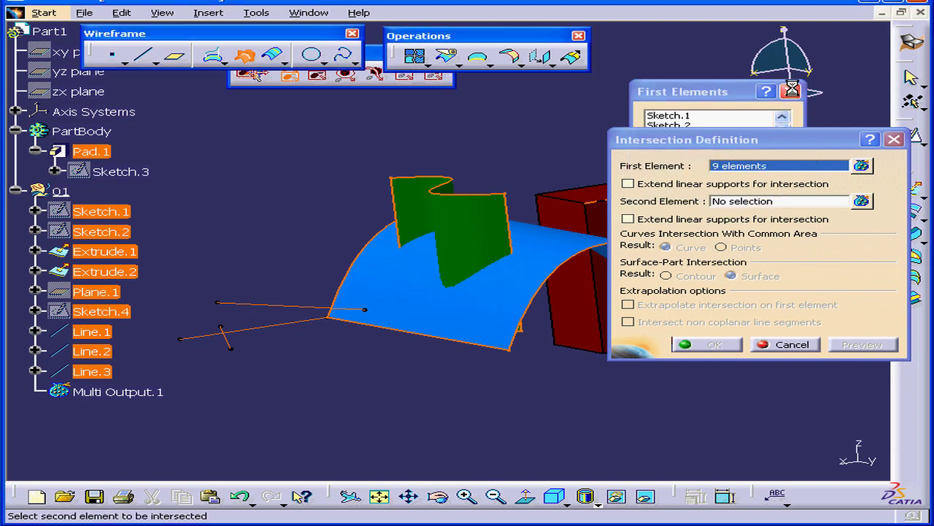
Intersect Extrude.2 with Extrude.1 to create the curve Intersect.1, then hide it
right_click(752, 170)
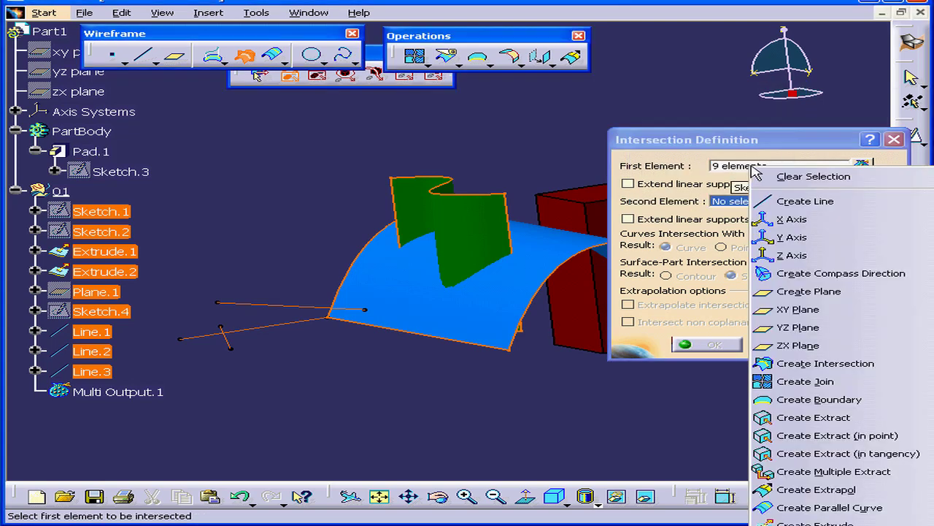
click(793, 177)
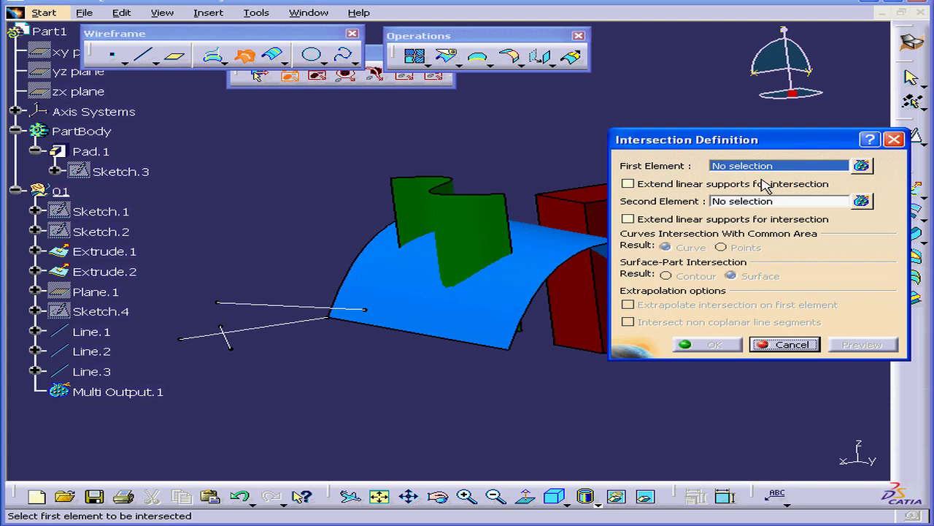
click(109, 271)
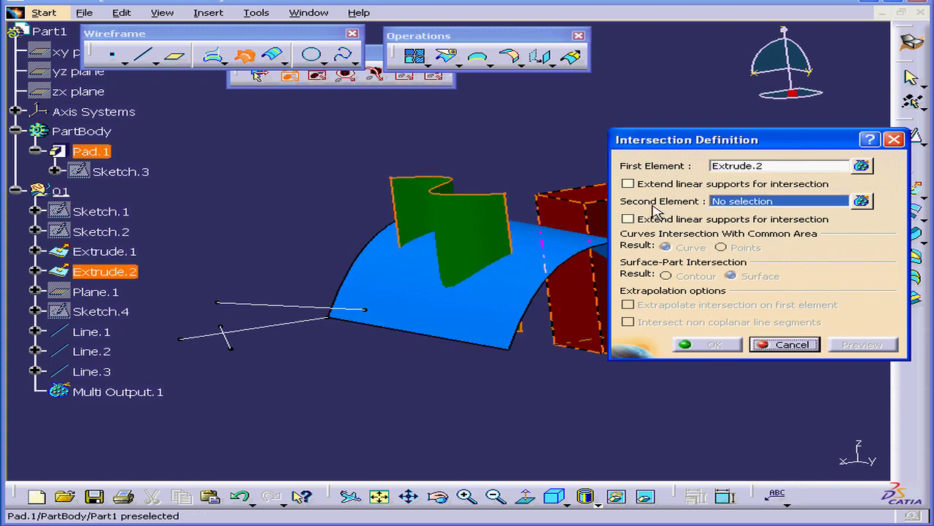
click(532, 270)
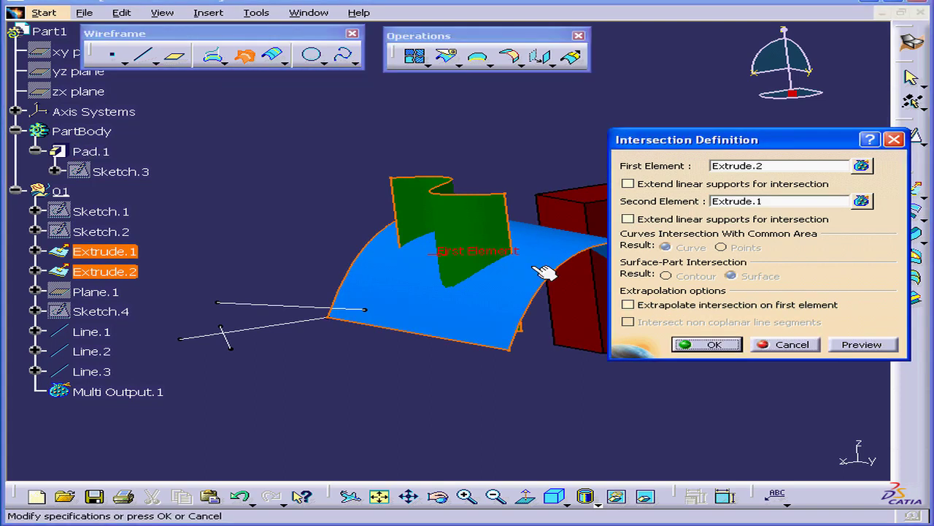
click(858, 343)
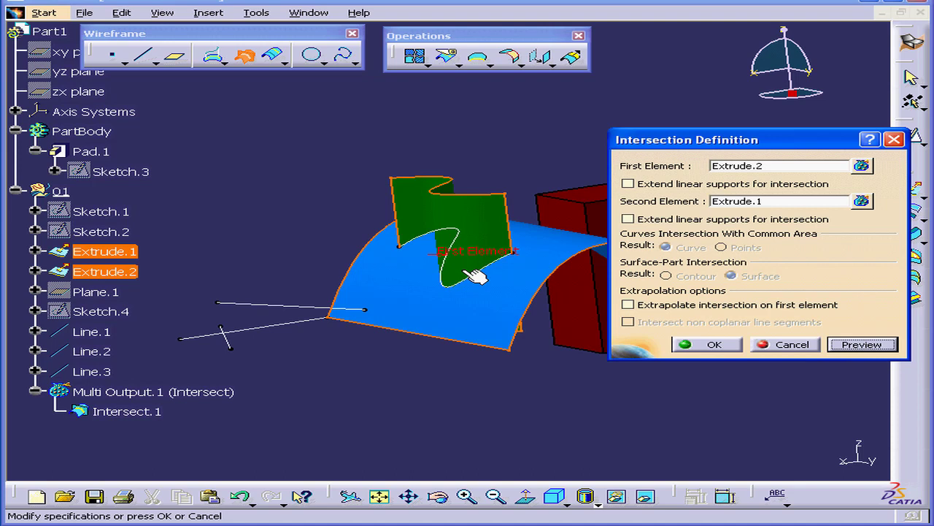
middle_drag(477, 270, 500, 265)
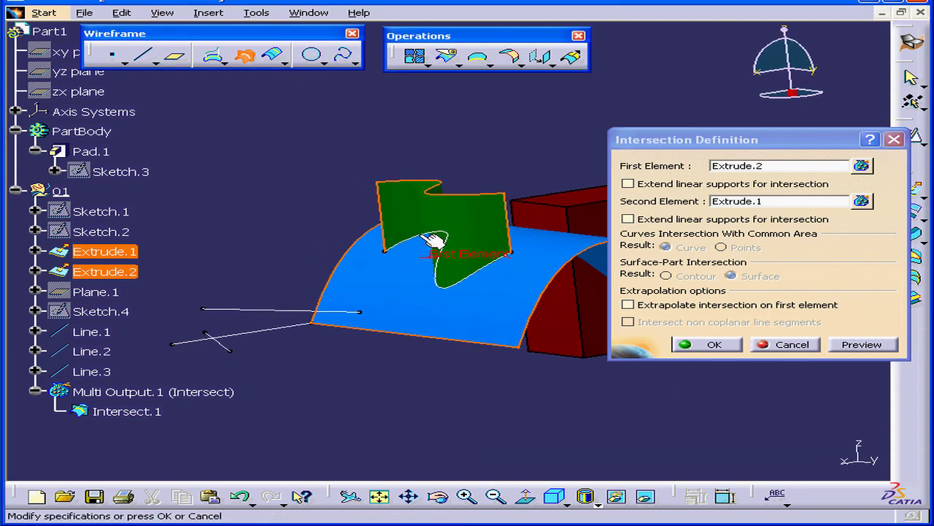
click(706, 347)
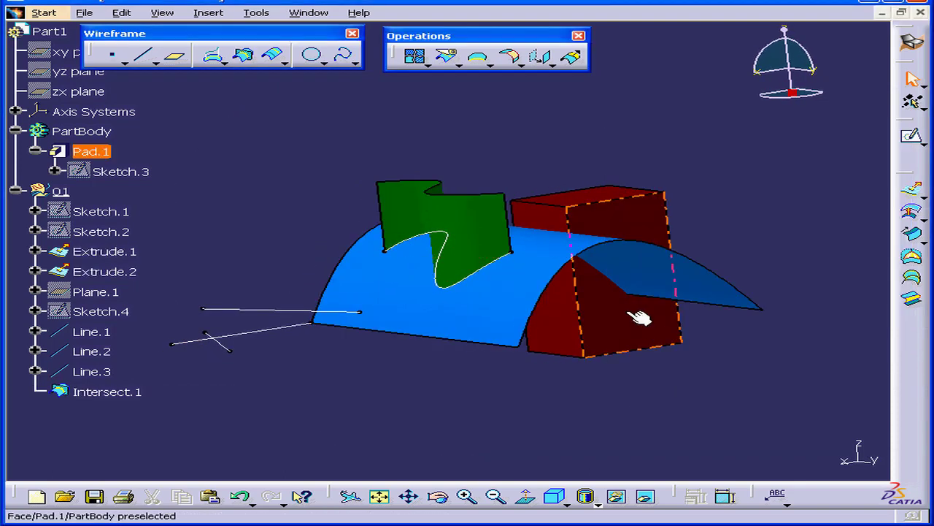
right_click(116, 389)
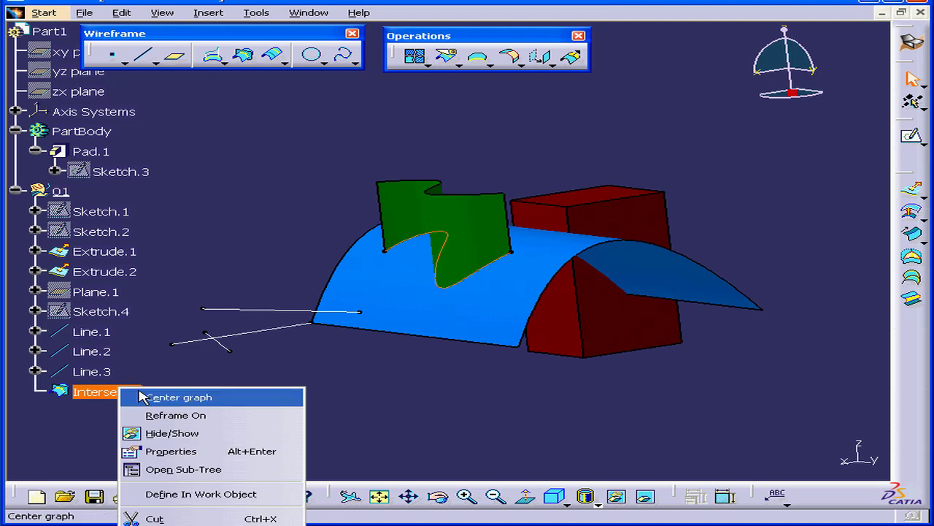
click(206, 438)
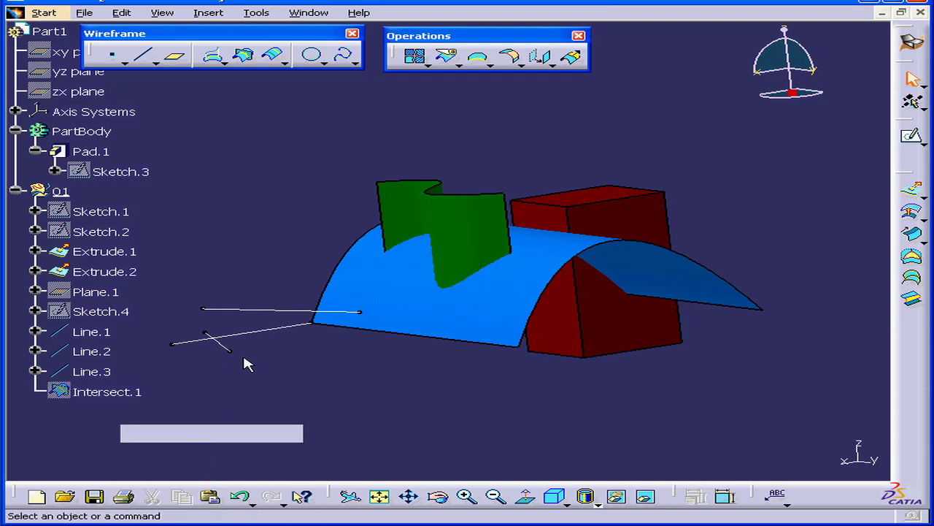
click(245, 55)
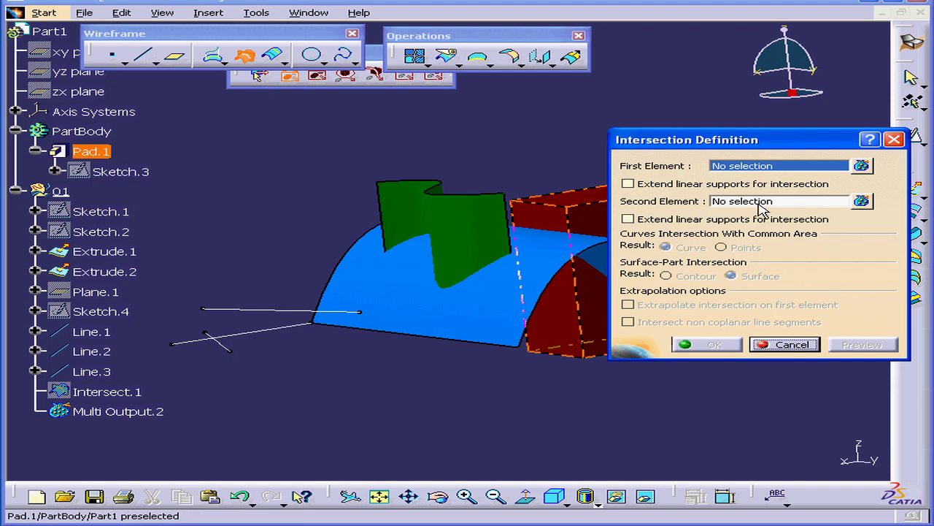
click(478, 302)
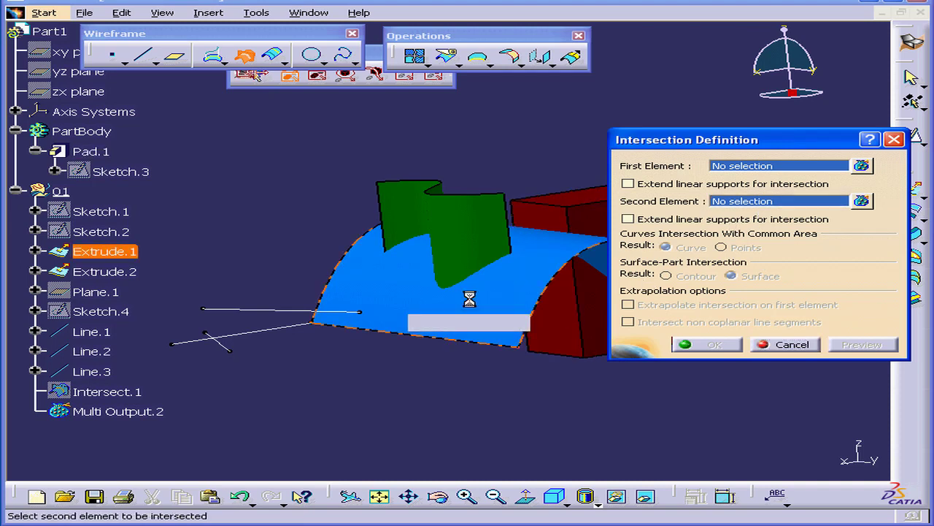
click(474, 235)
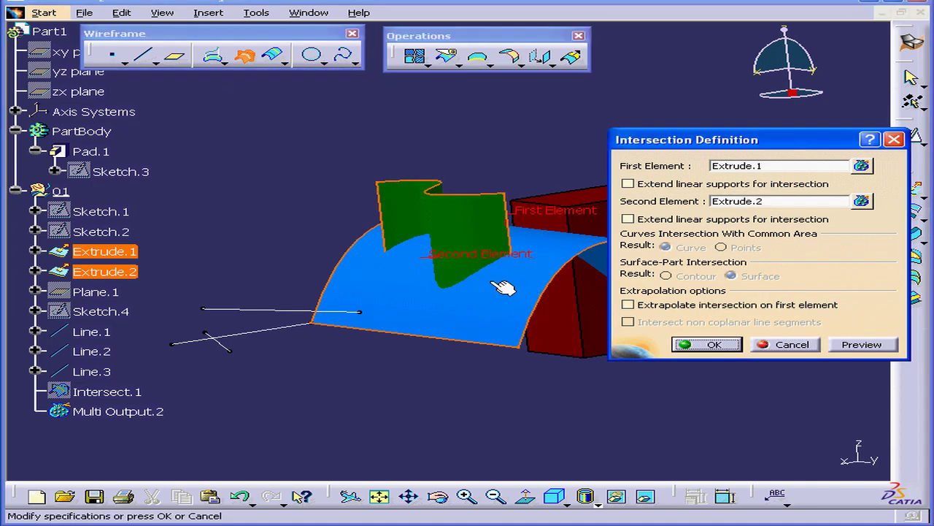
click(869, 344)
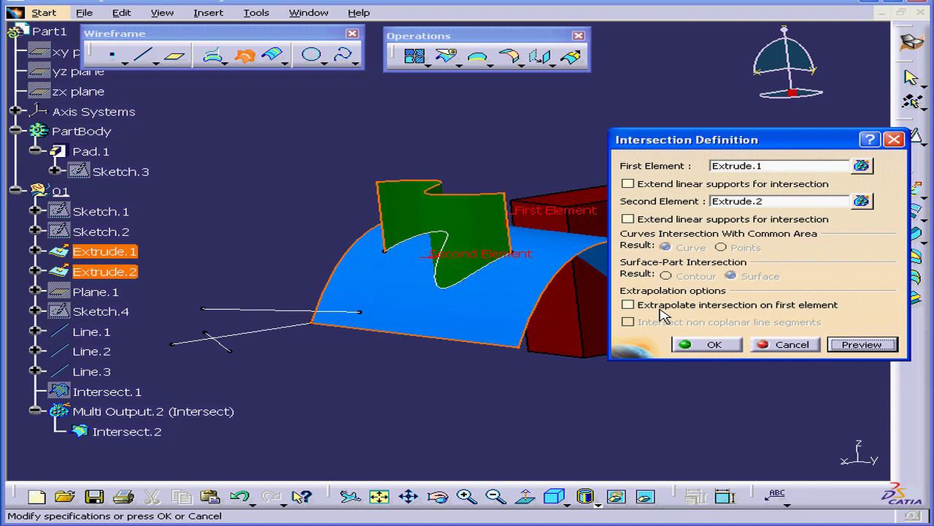
click(629, 305)
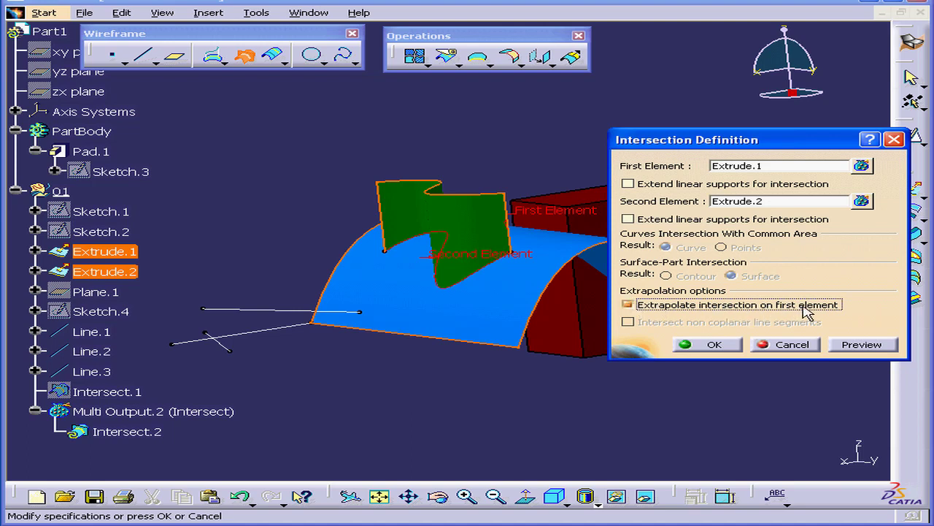
click(876, 344)
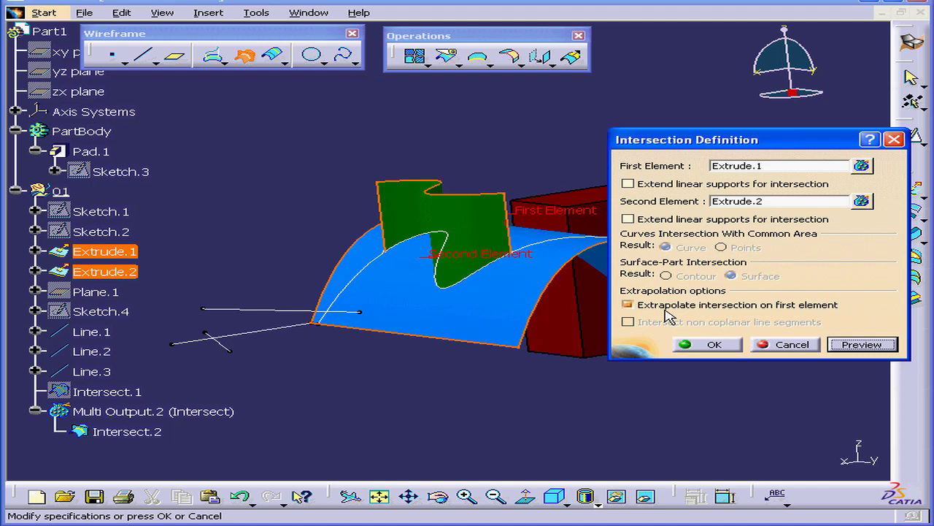
click(768, 167)
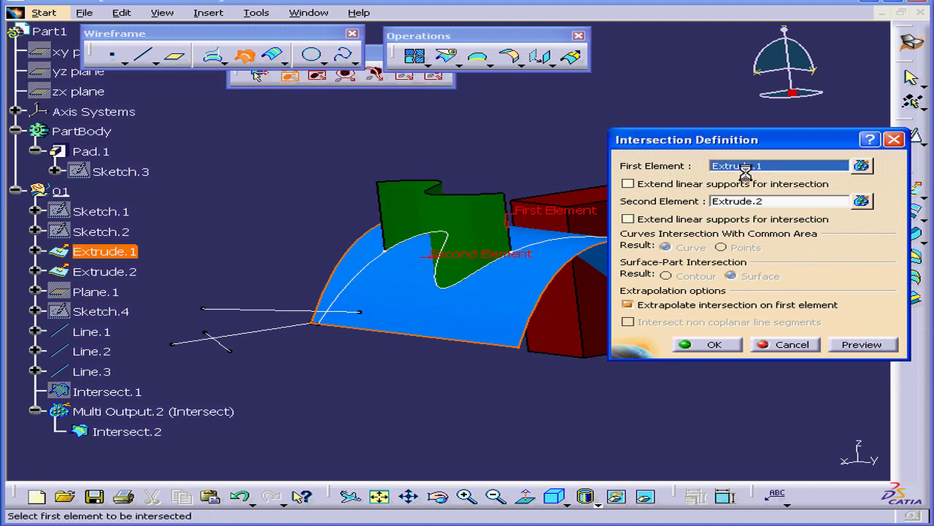
click(475, 225)
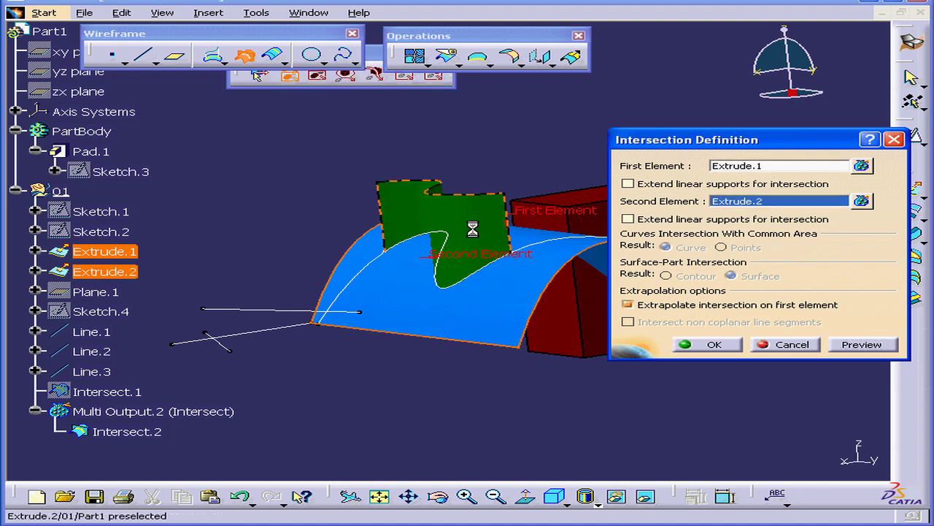
click(485, 307)
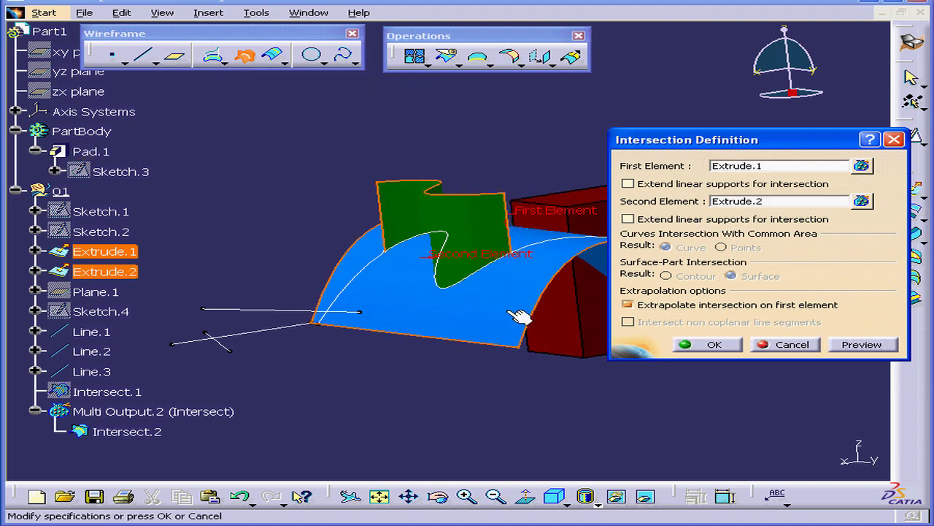
click(750, 202)
click(530, 276)
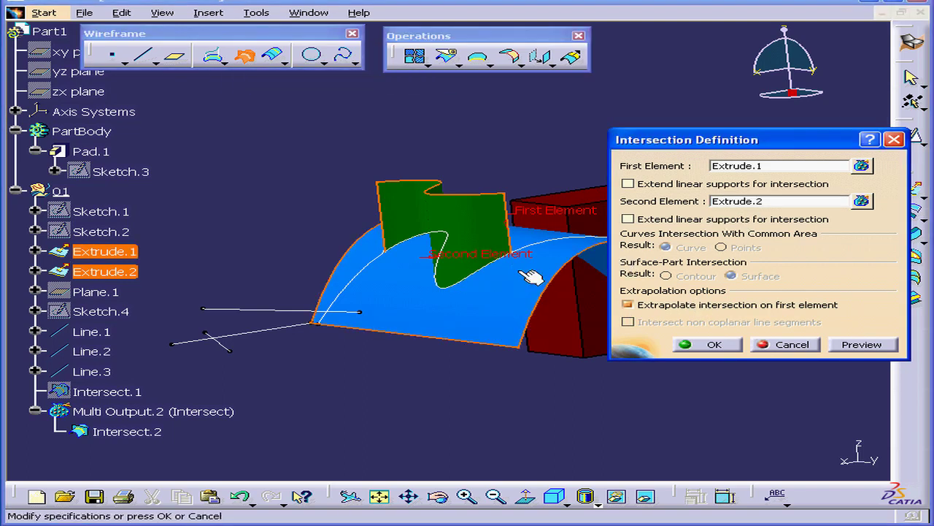
click(863, 349)
click(793, 344)
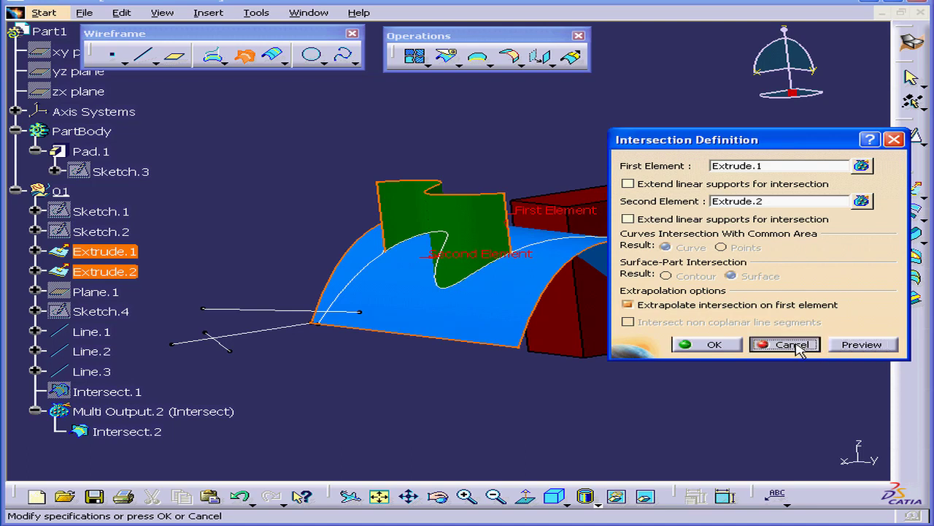
click(252, 60)
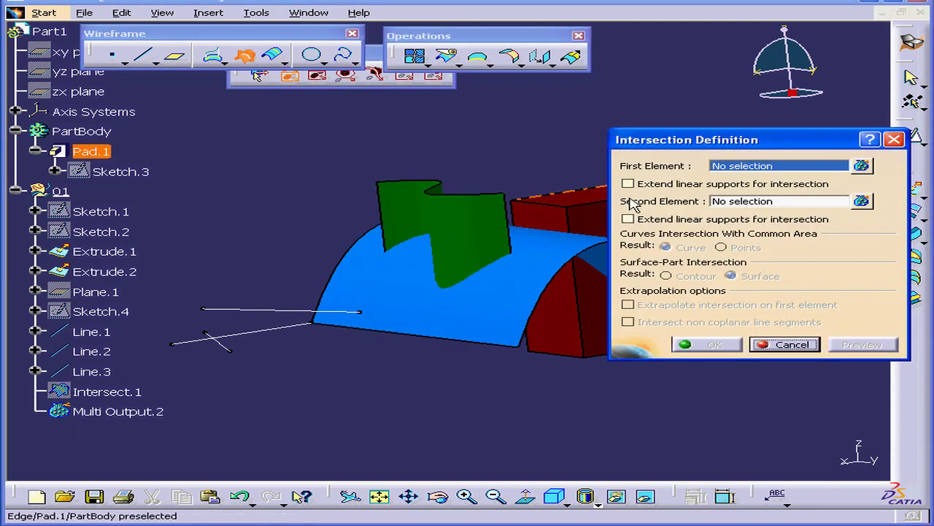
click(462, 250)
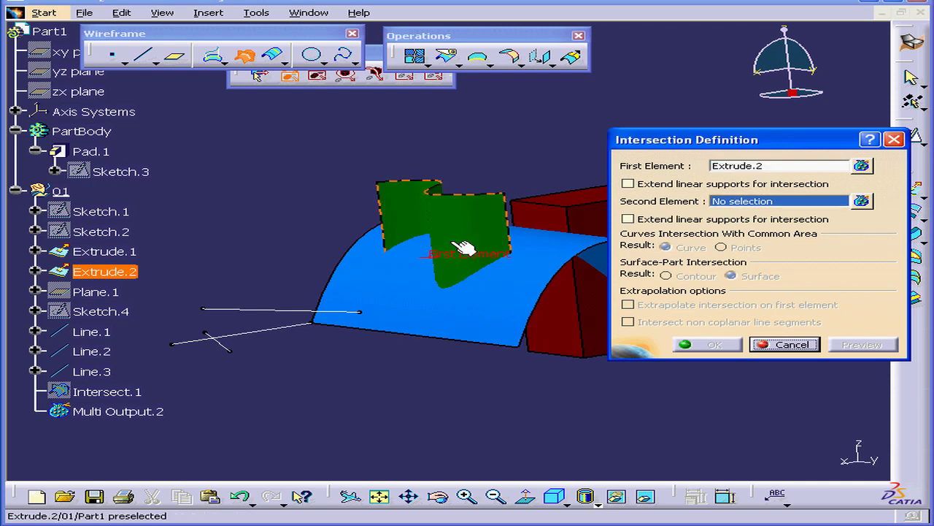
click(507, 283)
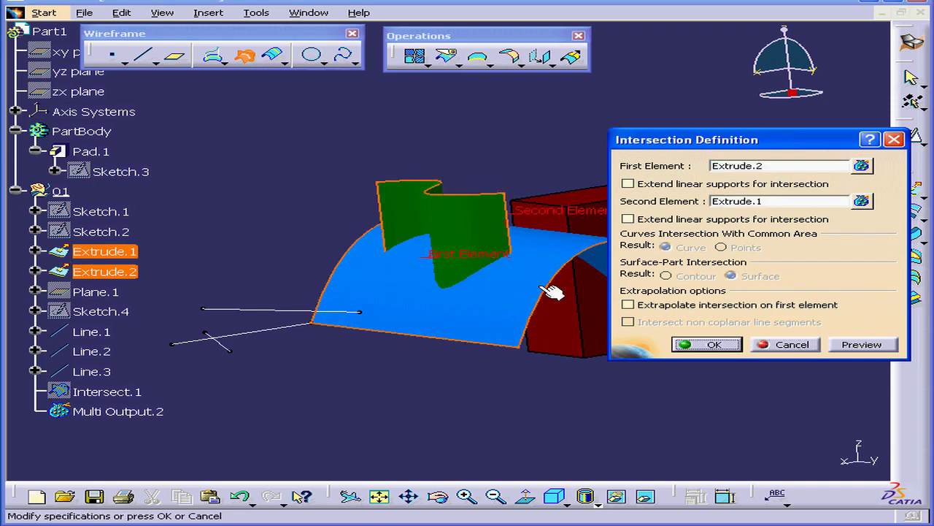
click(628, 306)
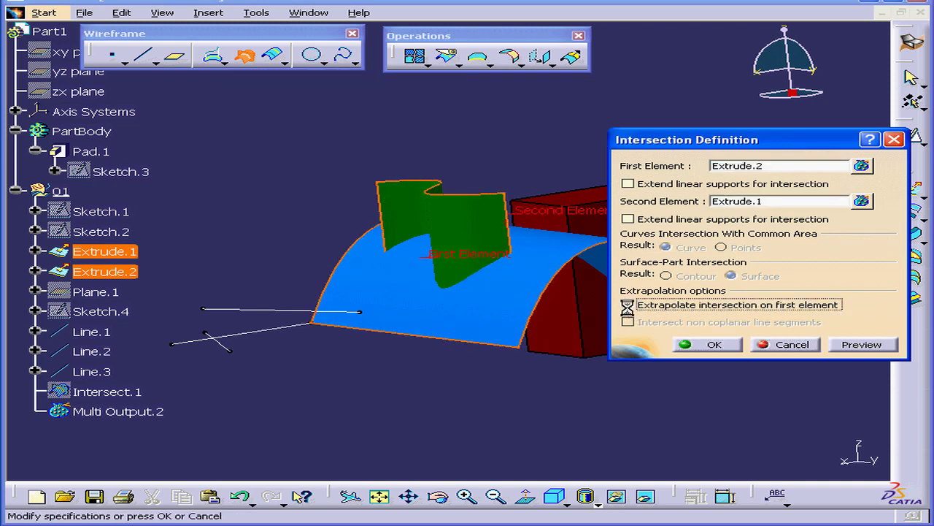
click(861, 344)
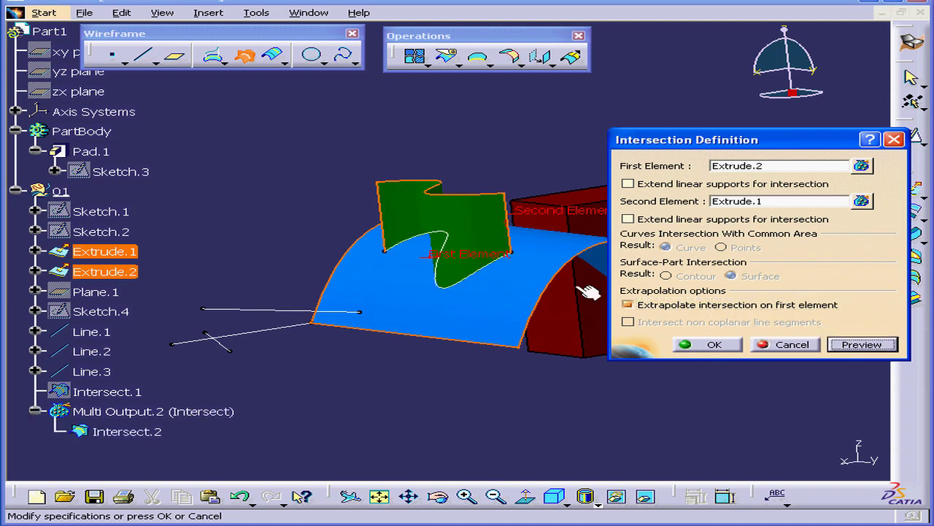
click(792, 344)
middle_drag(592, 317, 478, 340)
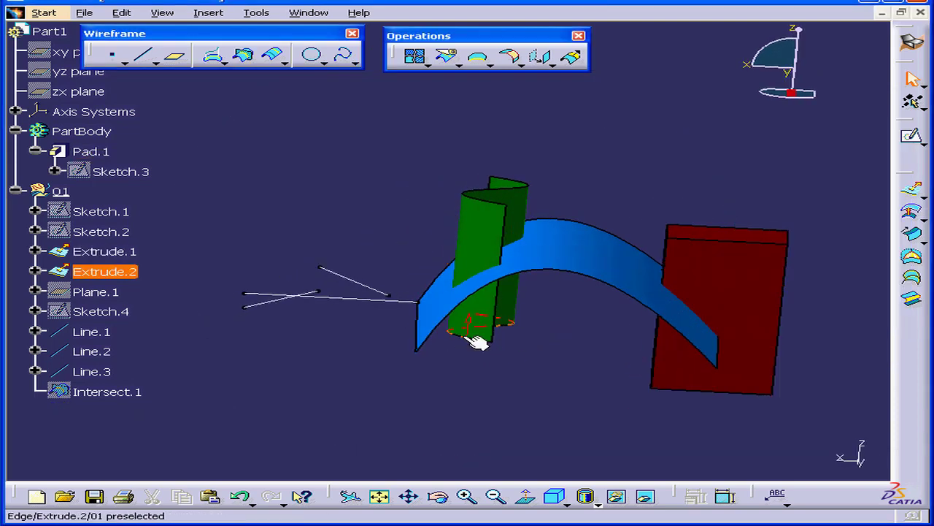
Intersect Extrude.1 with Pad.1, preview Contour, then create a Surface result as Intersect.2
click(244, 62)
middle_drag(580, 260, 427, 240)
click(436, 238)
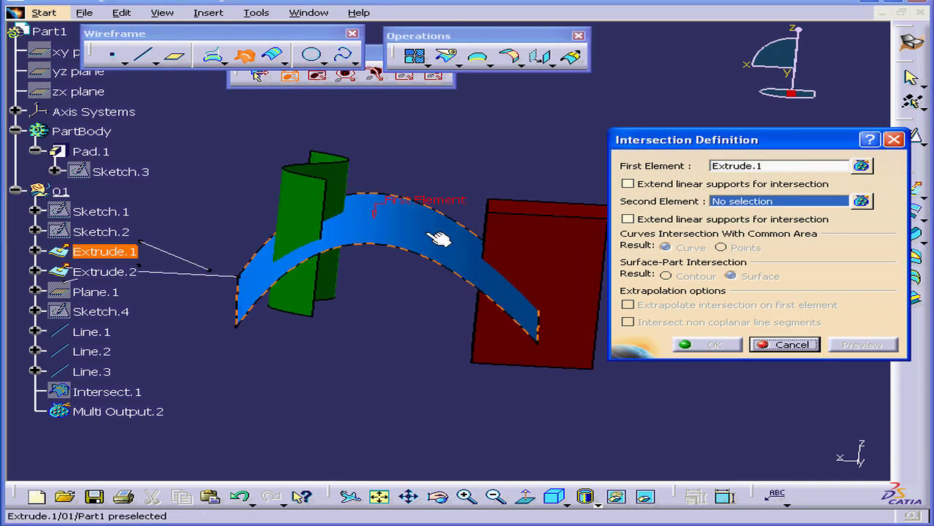
click(557, 267)
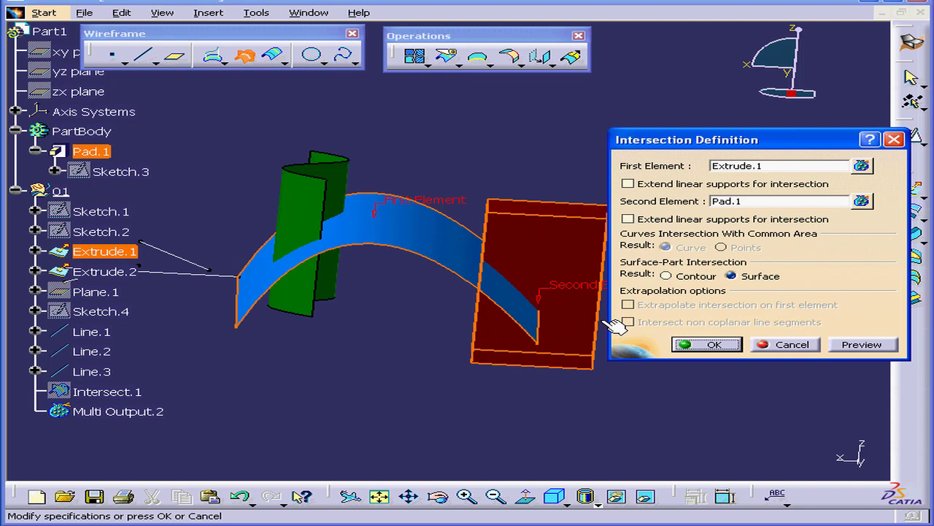
click(666, 277)
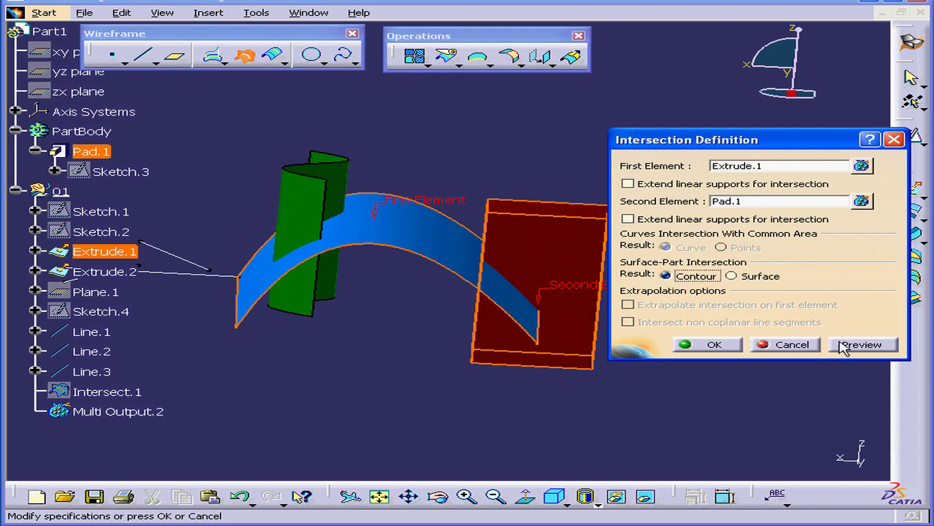
click(866, 349)
middle_drag(595, 318, 467, 315)
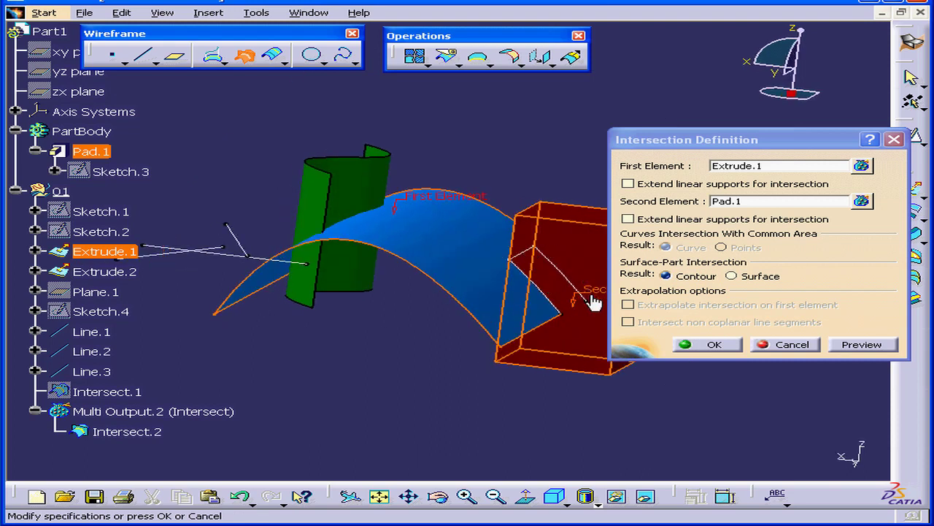
click(732, 276)
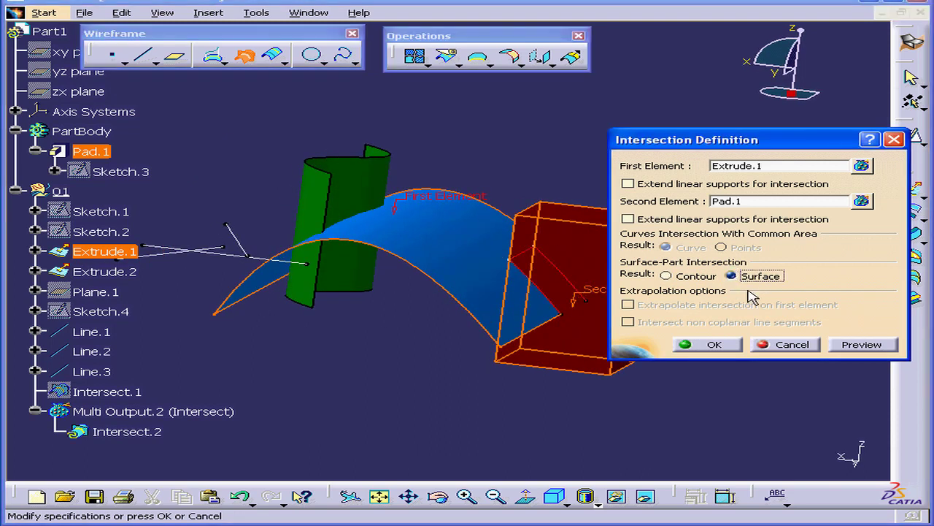
click(864, 343)
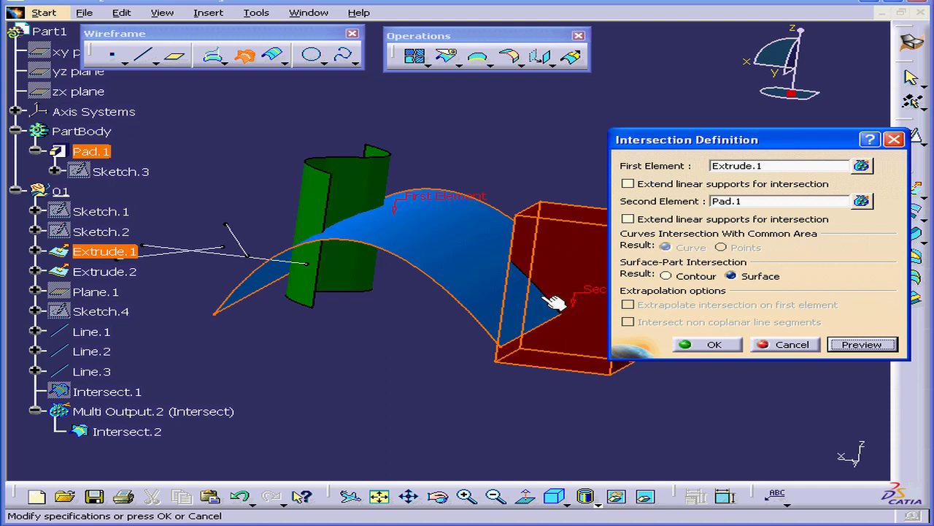
click(714, 345)
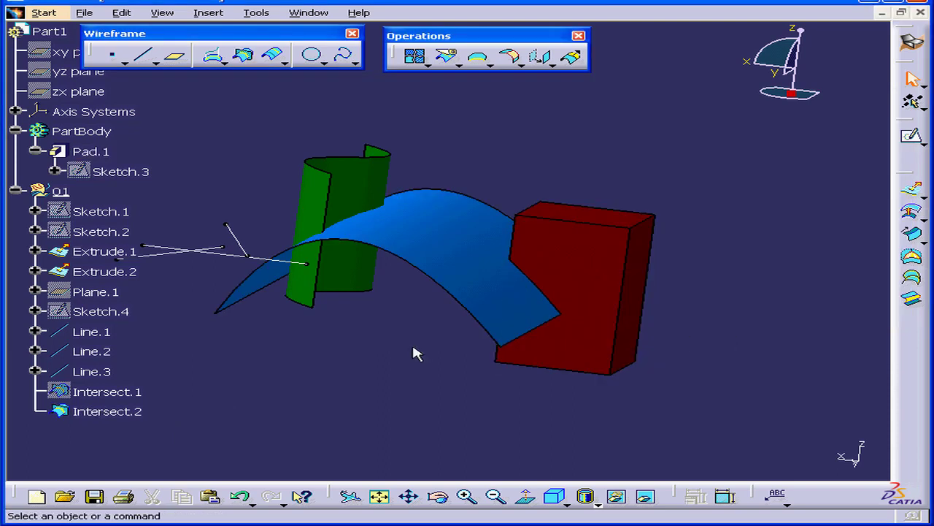
Hide Pad.1 and Extrude.1, then show Extrude.1 again and orbit to view Intersect.2
right_click(80, 151)
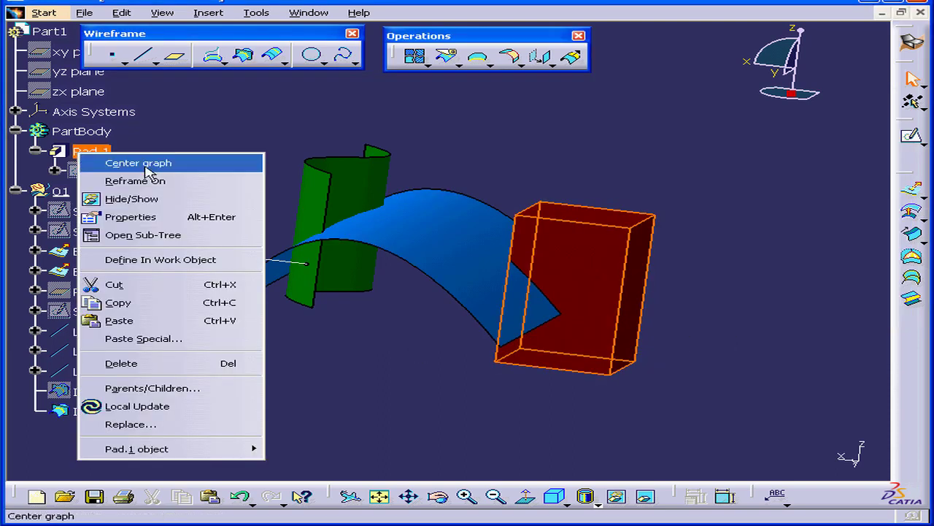
click(175, 204)
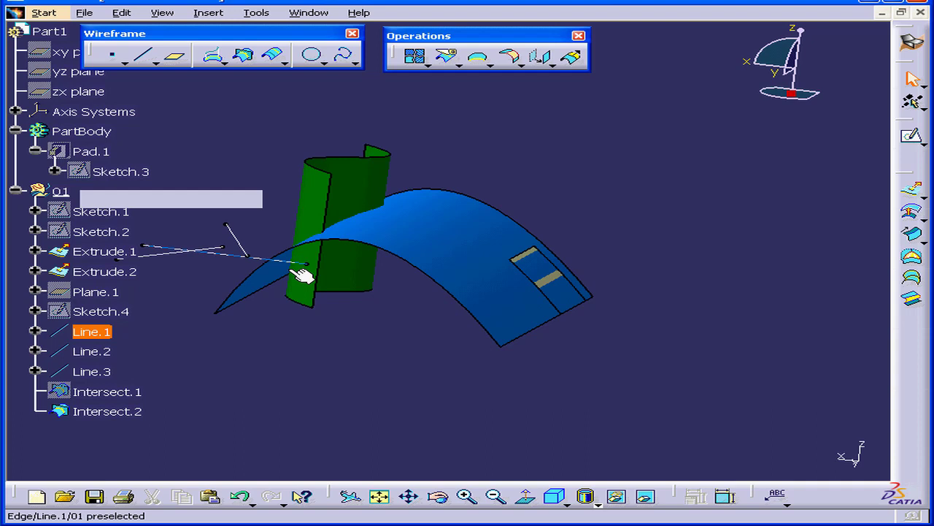
right_click(418, 211)
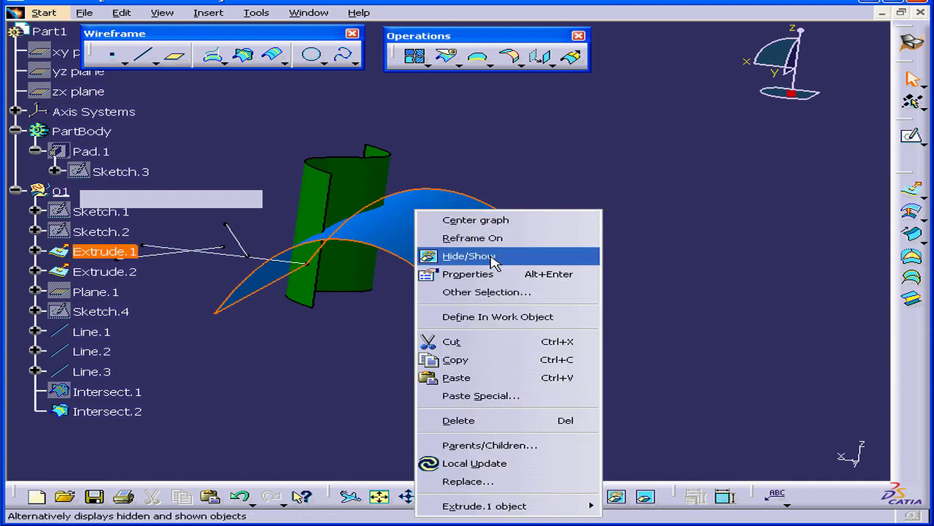
click(467, 256)
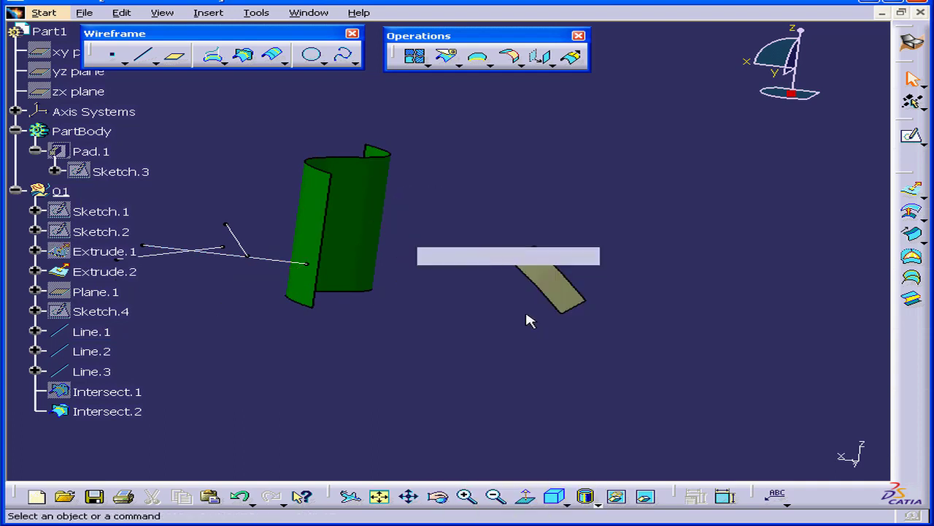
middle_drag(501, 290, 544, 285)
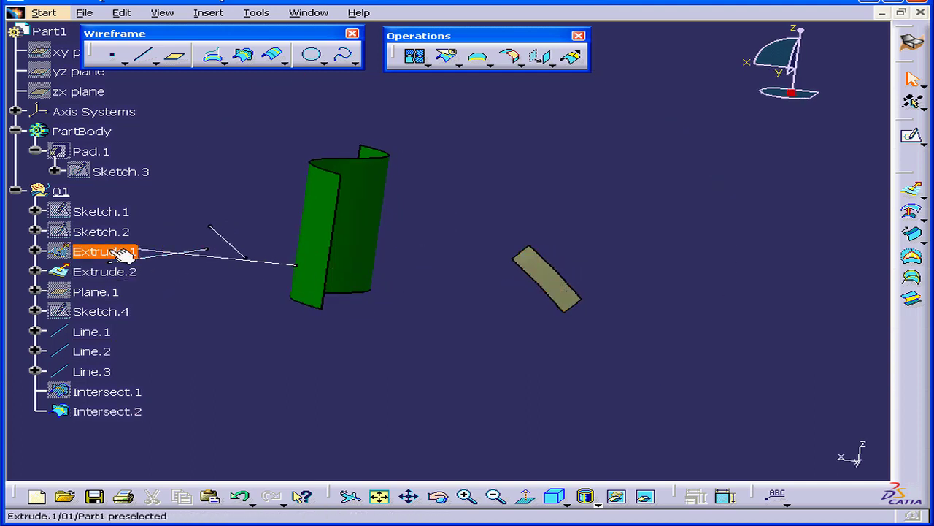
right_click(88, 252)
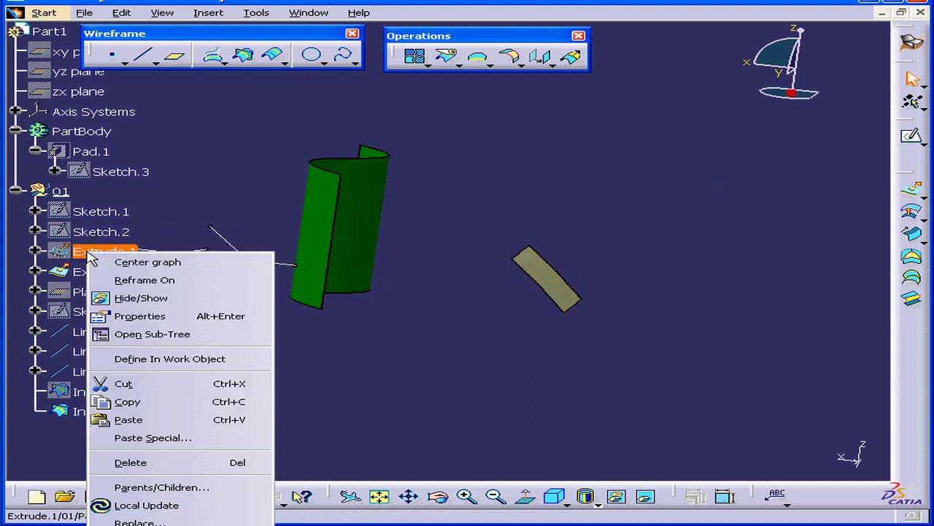
click(176, 302)
middle_drag(323, 292, 467, 270)
click(378, 211)
Intersect Line.1 with Line.2 to create the crossing point Intersect.3
click(245, 55)
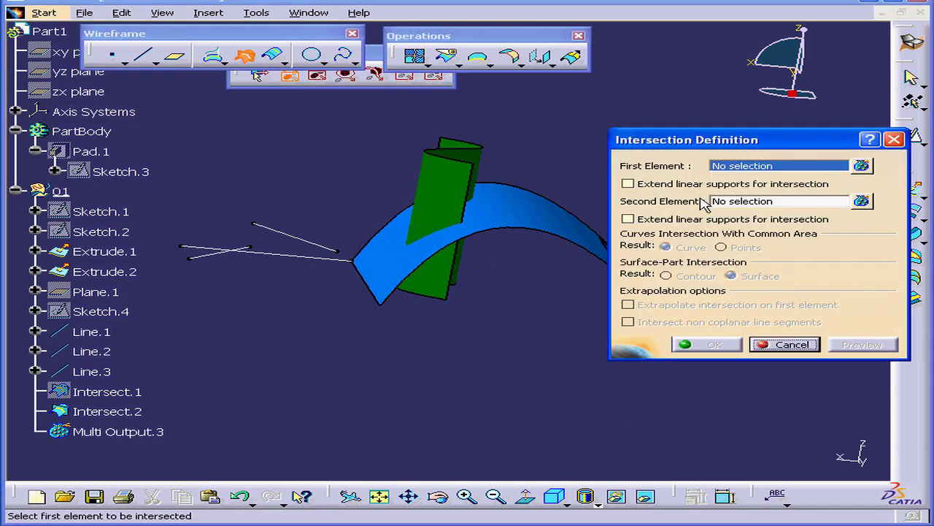
click(302, 255)
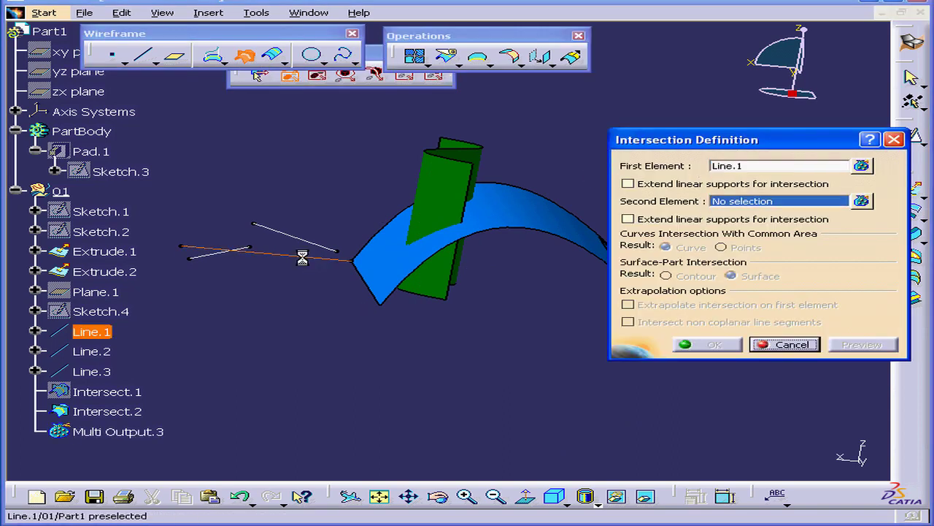
click(212, 254)
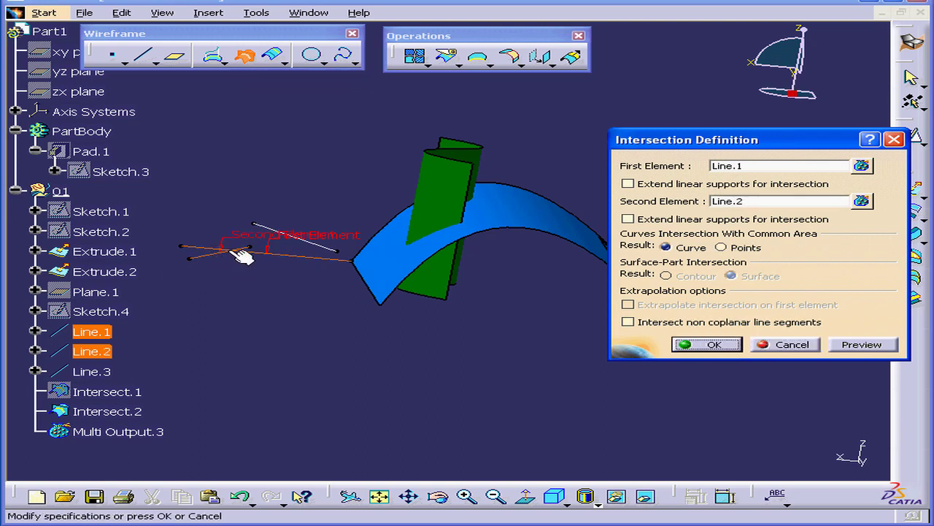
click(853, 349)
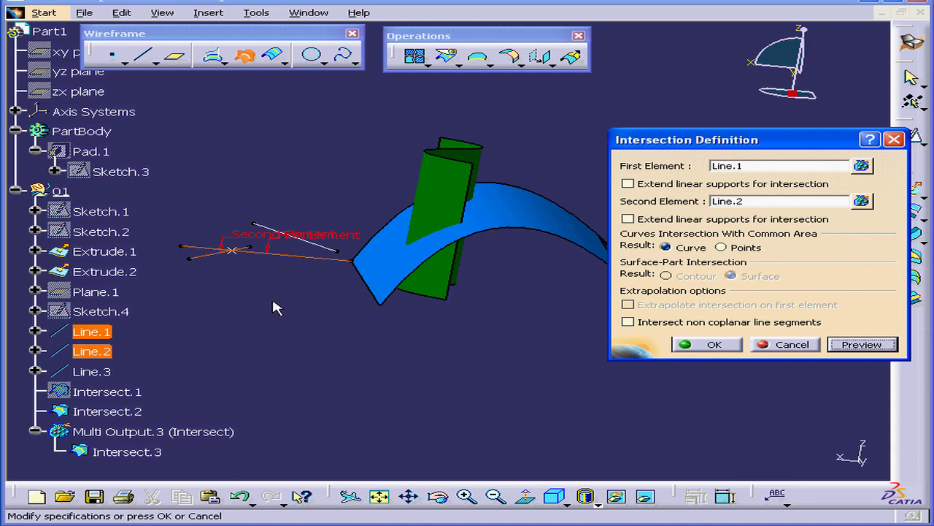
click(737, 345)
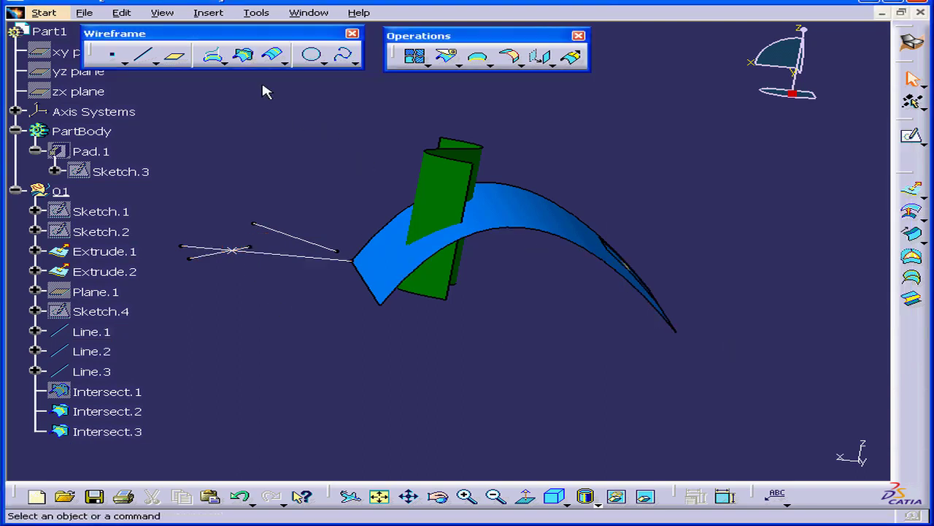
click(246, 57)
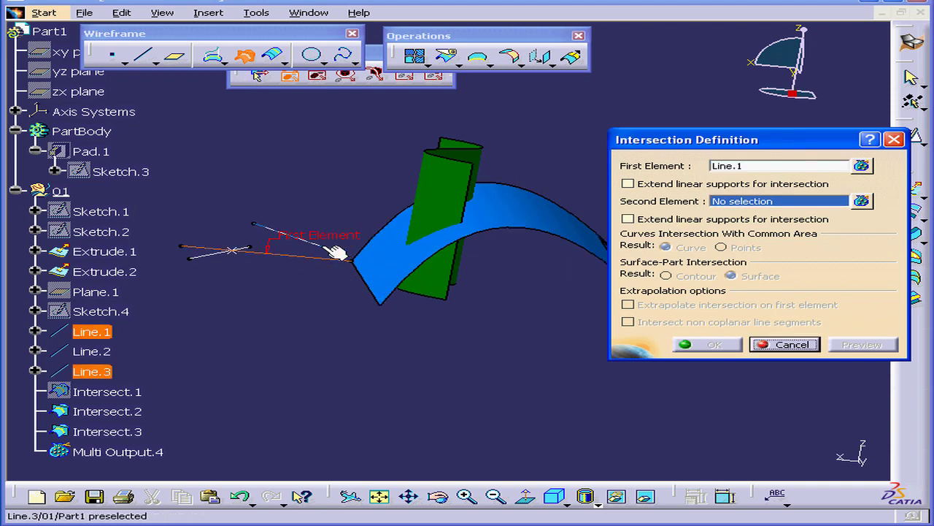
click(332, 255)
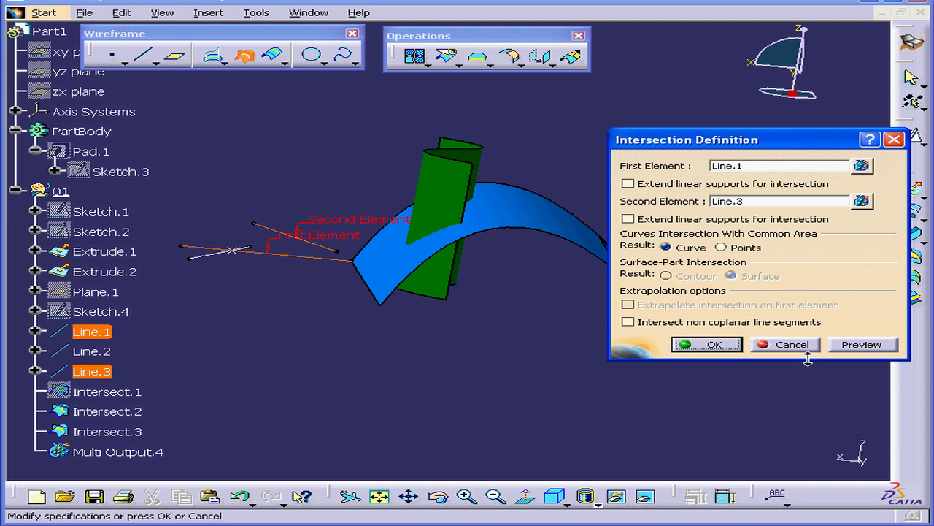
click(861, 344)
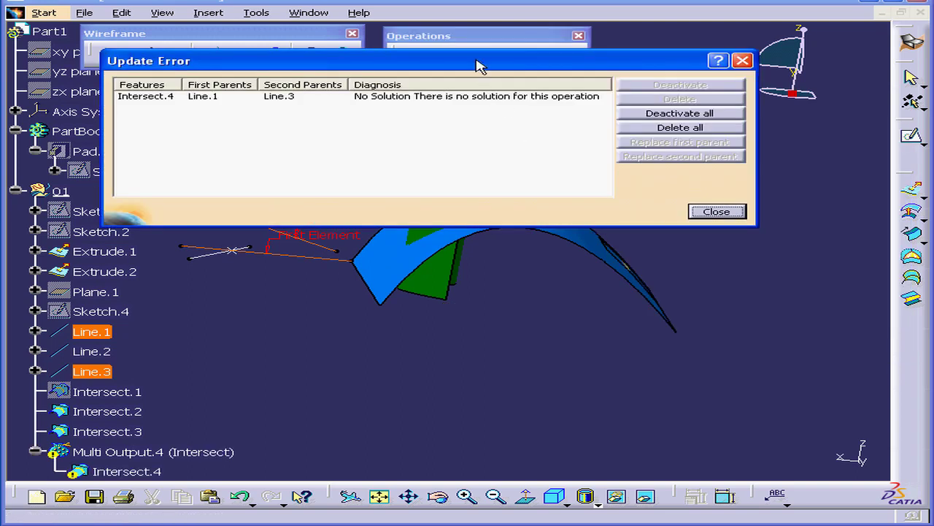
click(726, 211)
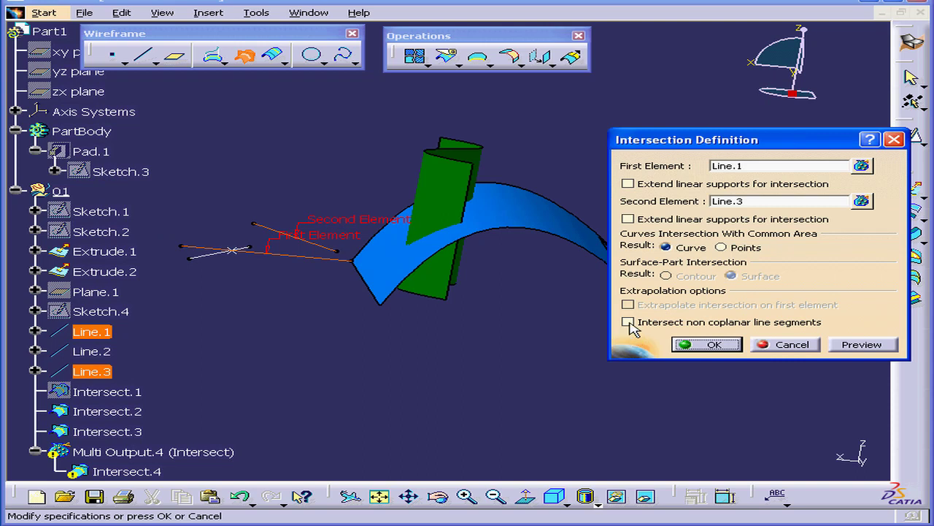
click(627, 323)
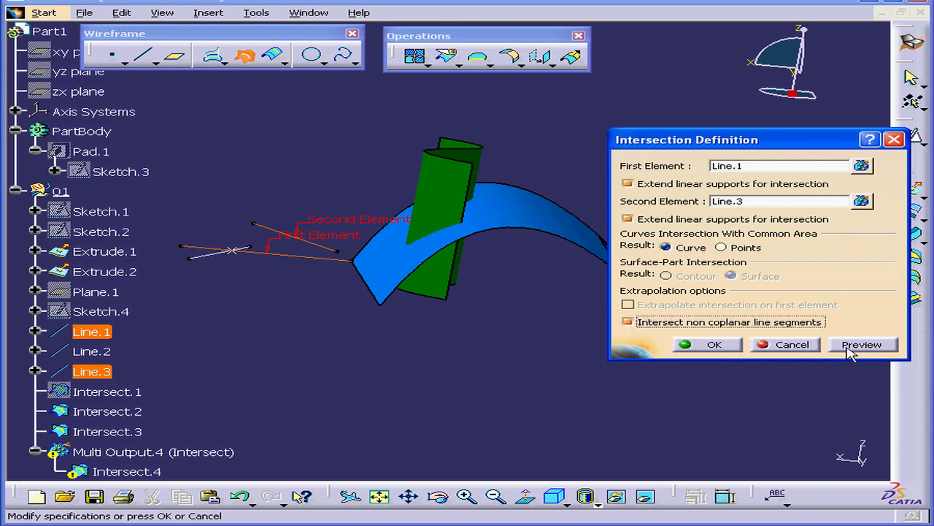
click(869, 344)
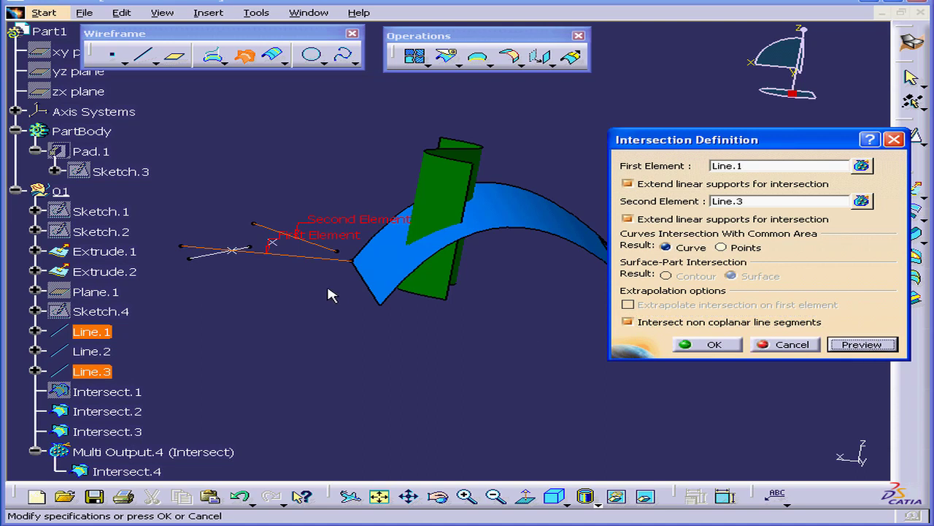
mouse_move(357, 272)
middle_down()
mouse_move(411, 258)
mouse_move(343, 262)
middle_up()
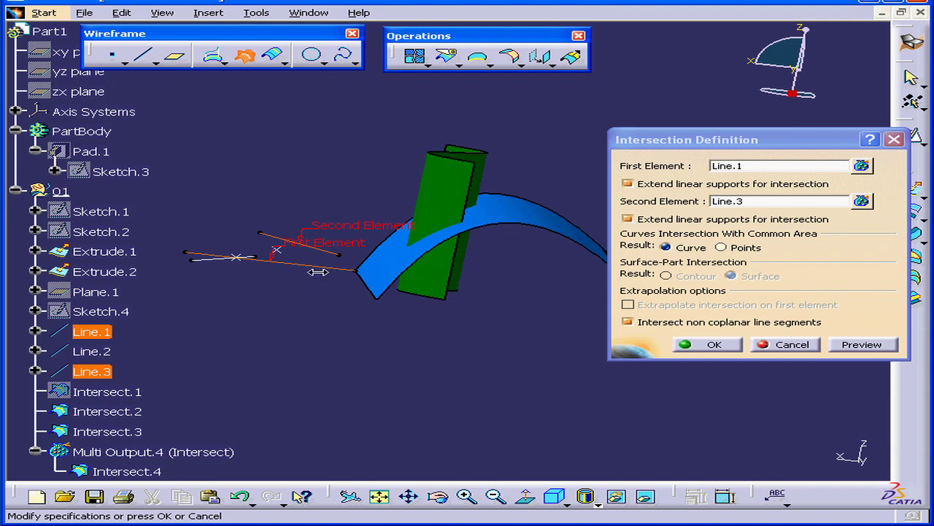
click(755, 167)
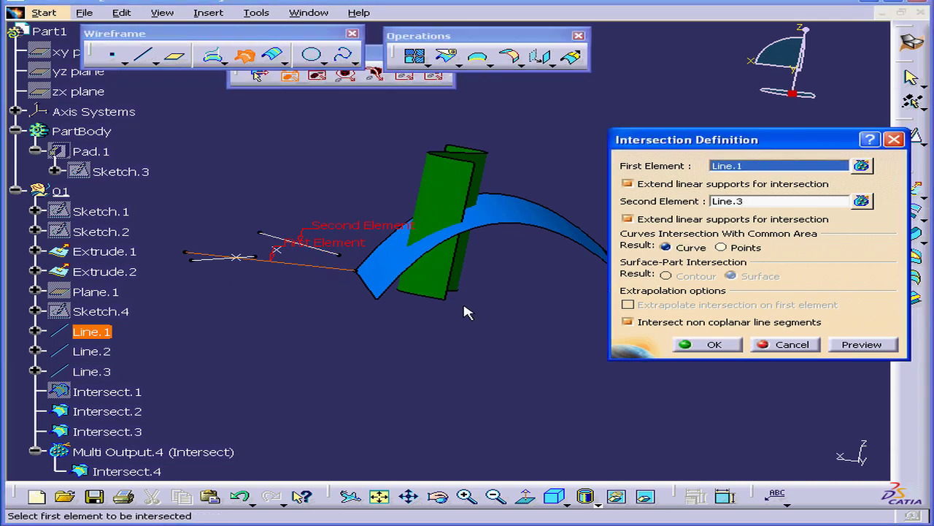
click(418, 262)
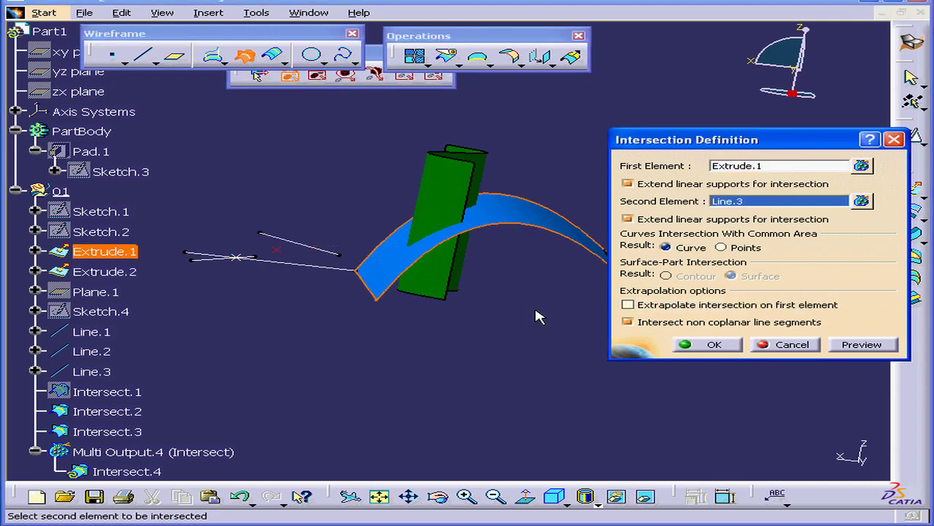
Cancel the previous intersection and try intersecting Line.3 with the Extrude.1 surface
click(787, 343)
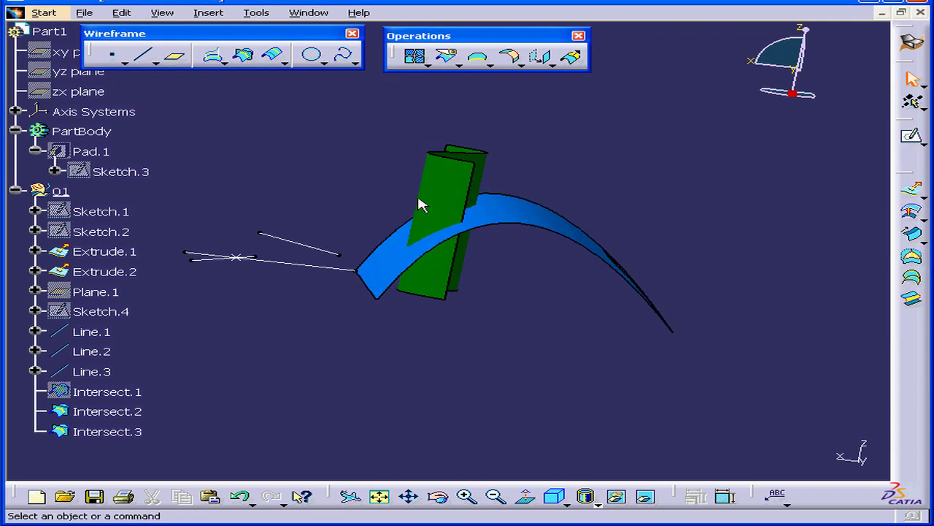
click(245, 56)
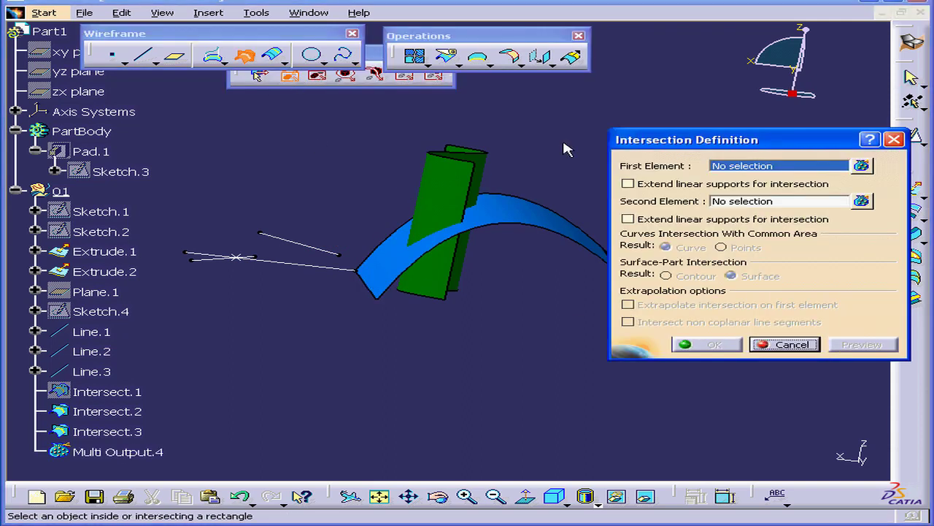
click(325, 248)
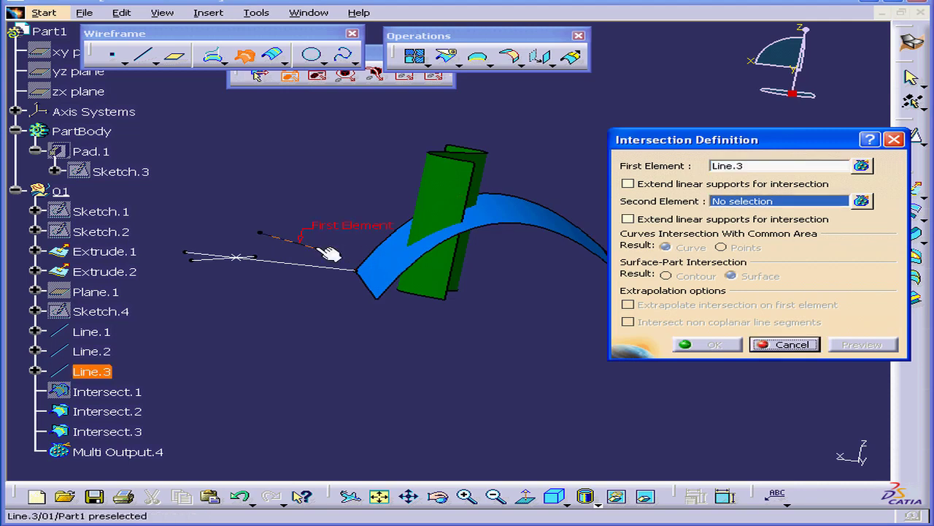
click(403, 253)
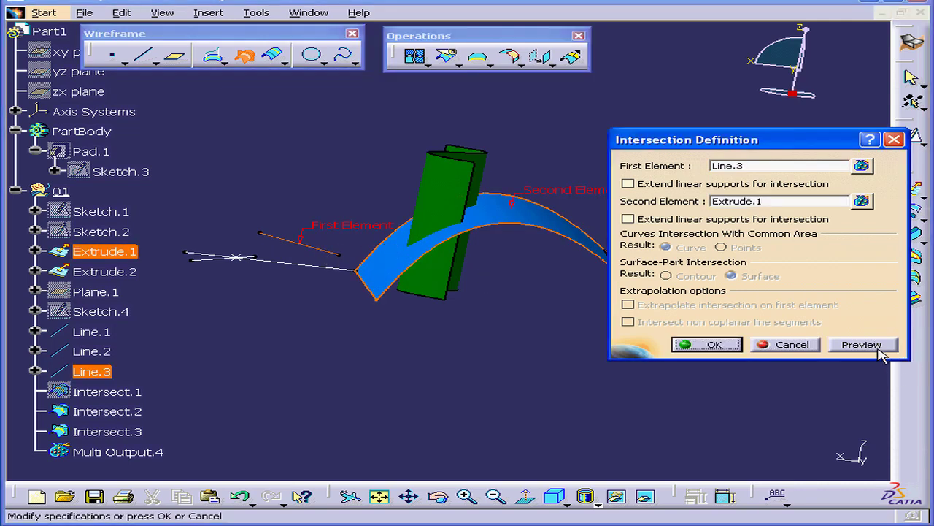
click(707, 344)
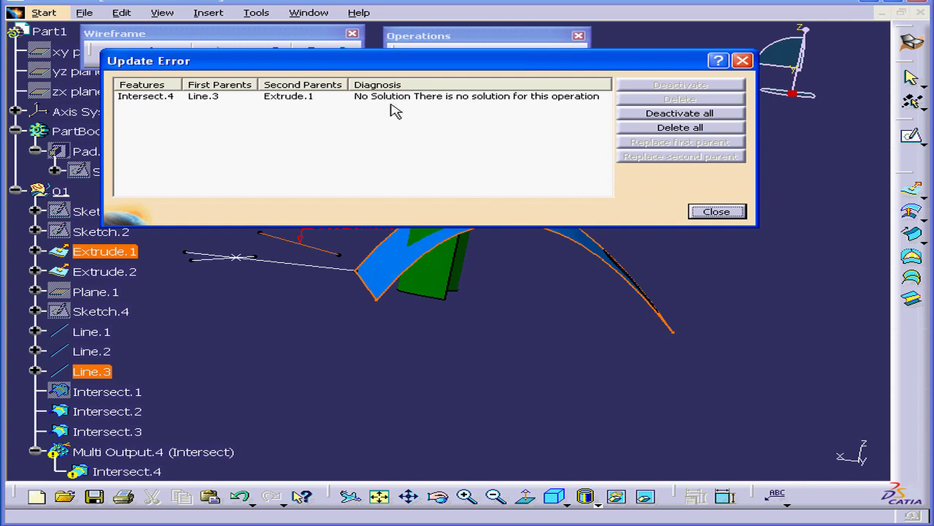
Enable Extend linear supports on Line.3 and create the intersection point Intersect.4
click(710, 212)
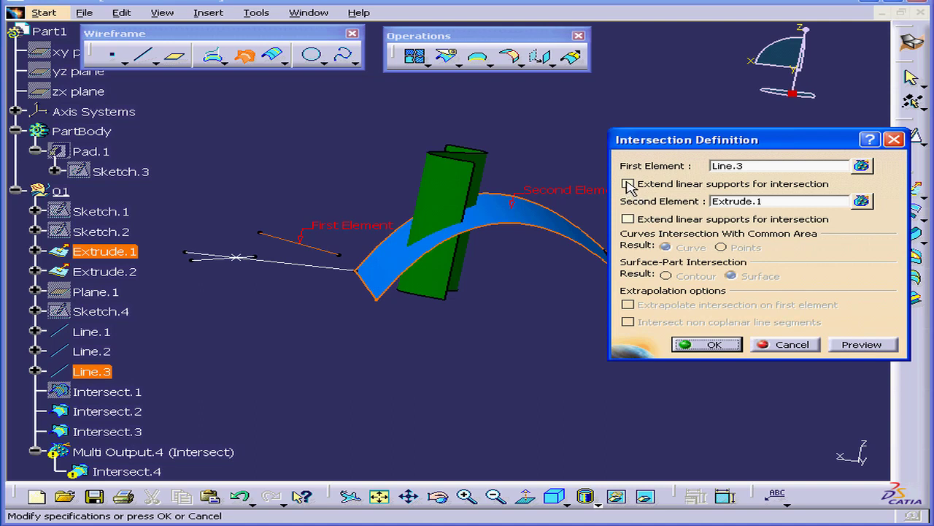
click(628, 184)
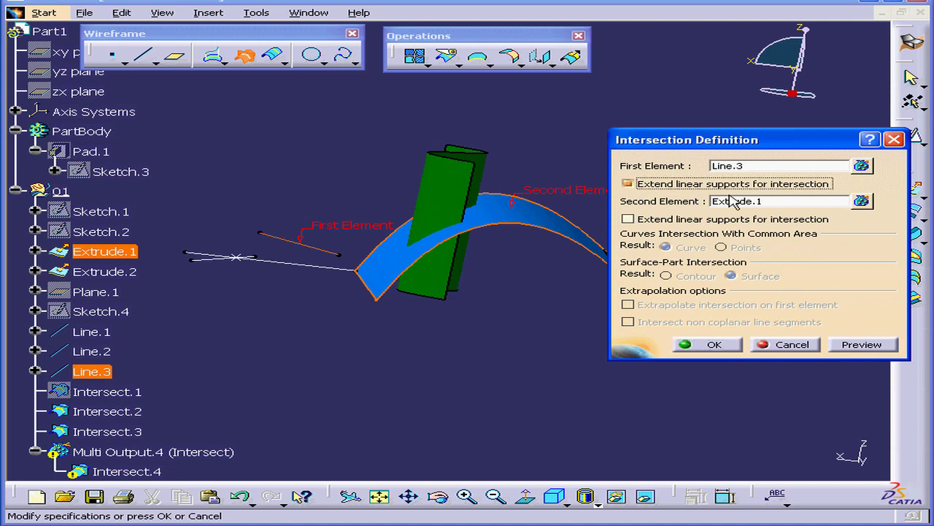
click(862, 344)
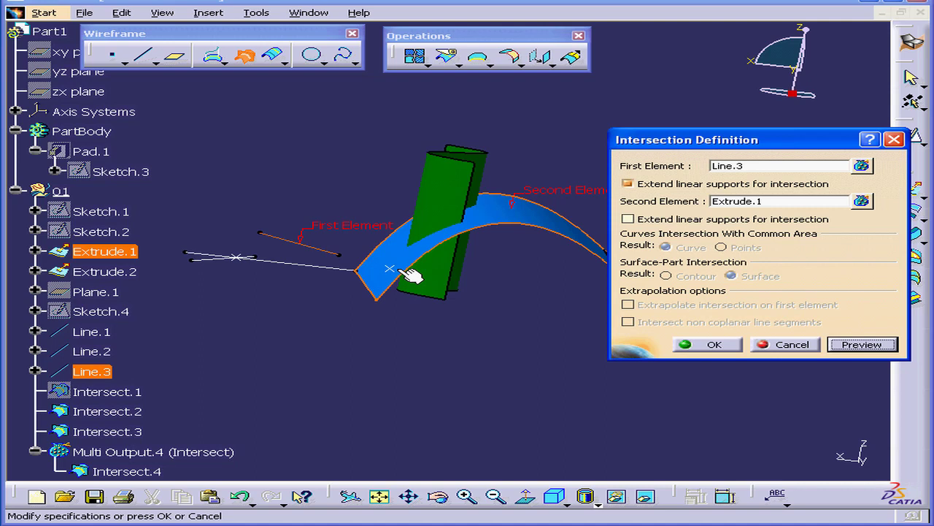
click(712, 344)
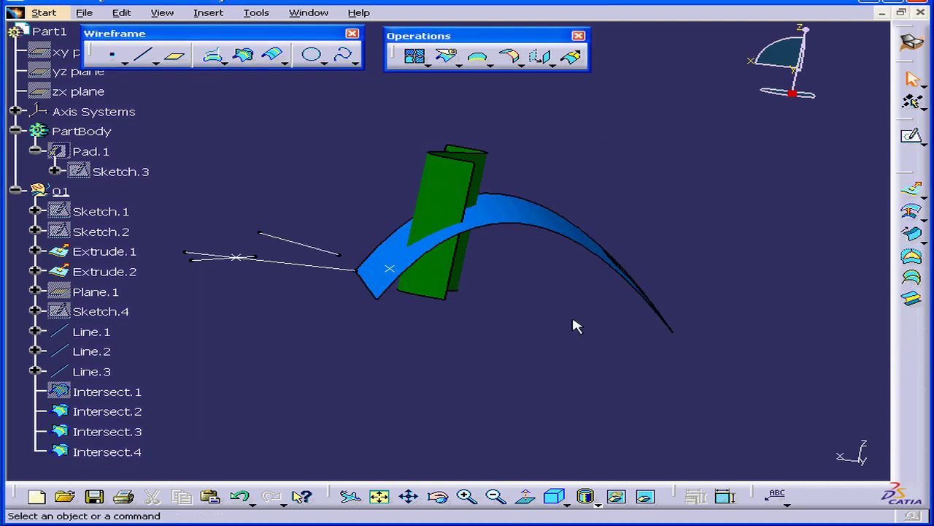